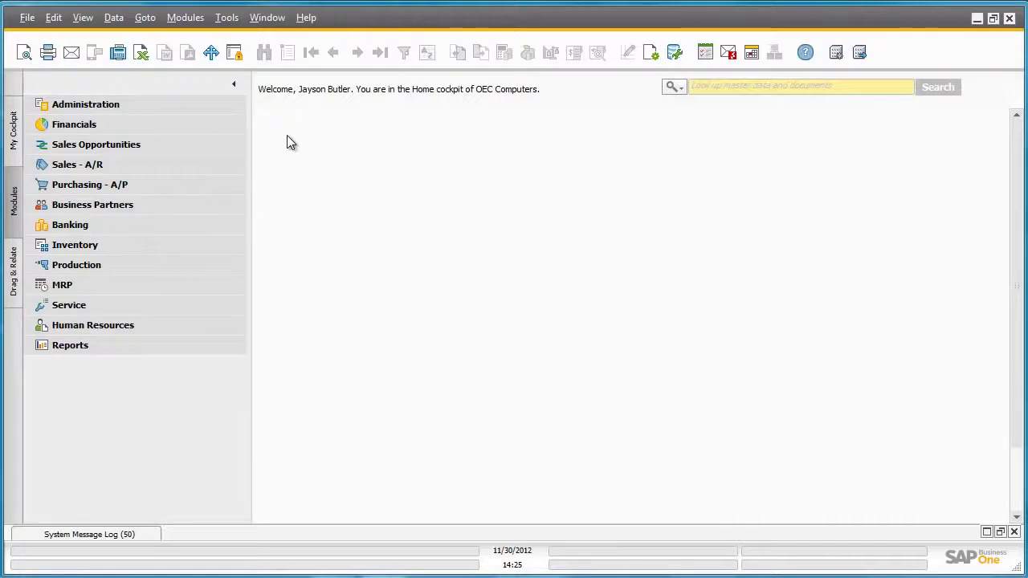
Expand Sales - A/R in the Modules panel to show Sales Order, Delivery and A/R Invoice
click(213, 164)
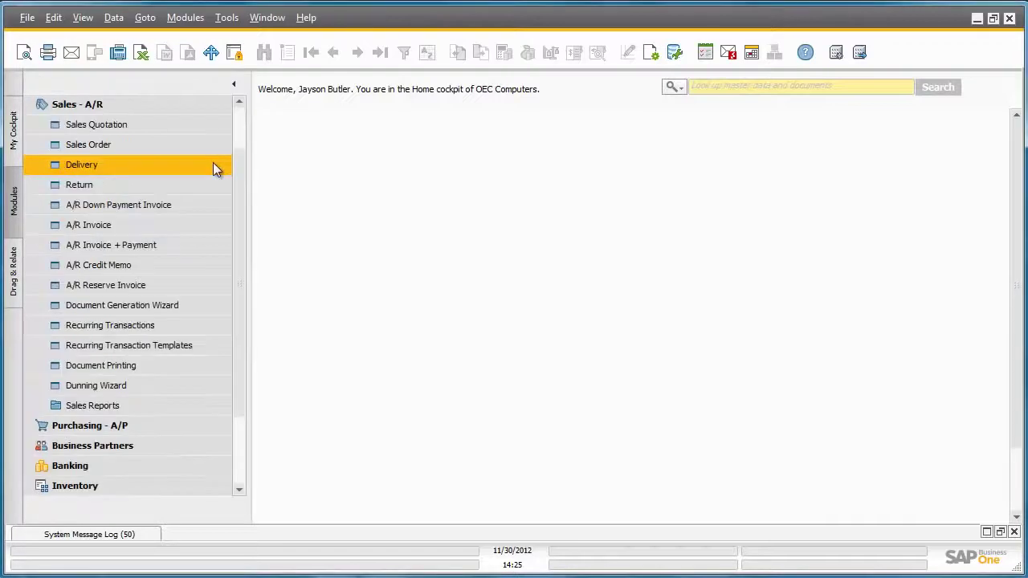
Start a new sales order for customer C23900 Parameter Technology
click(188, 147)
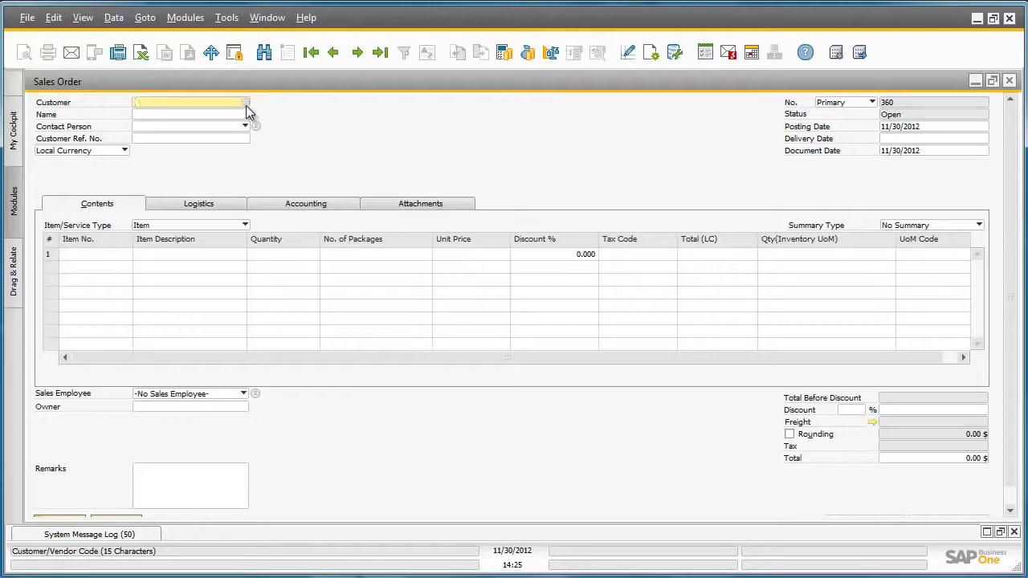
click(245, 103)
double_click(449, 345)
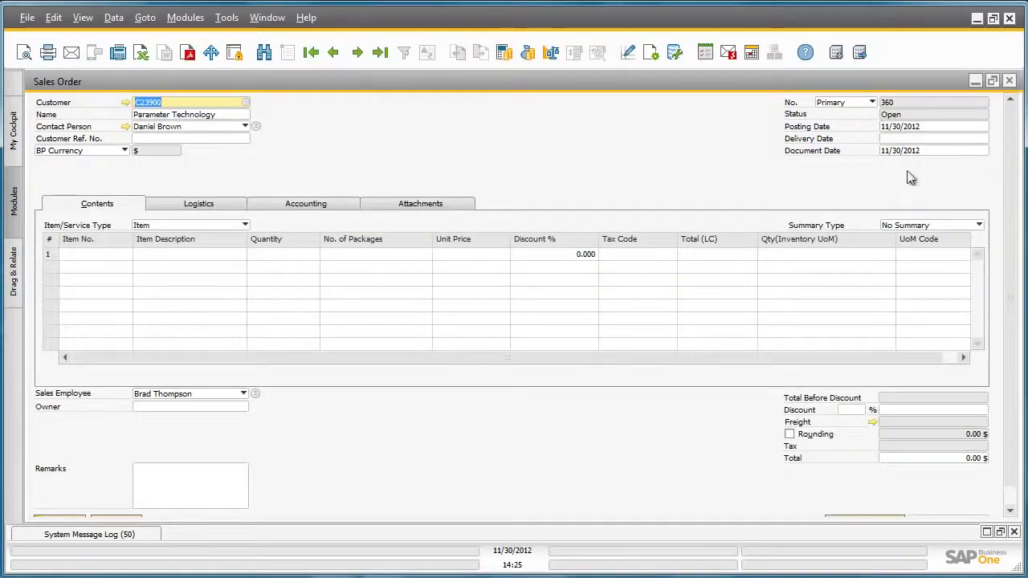
Set the sales order's delivery date to 12/07/2012
click(980, 138)
click(985, 139)
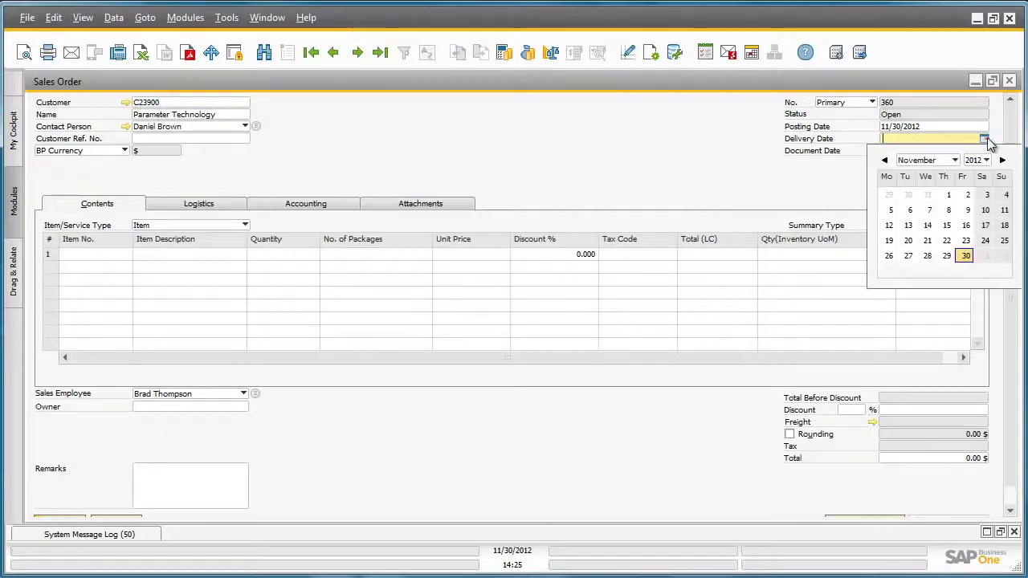
click(956, 161)
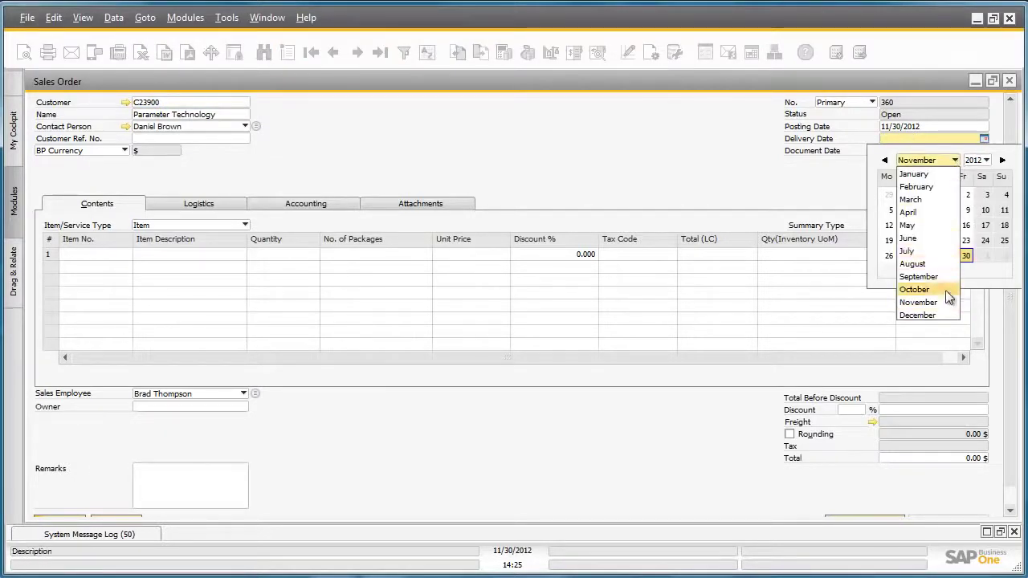
click(918, 315)
click(965, 210)
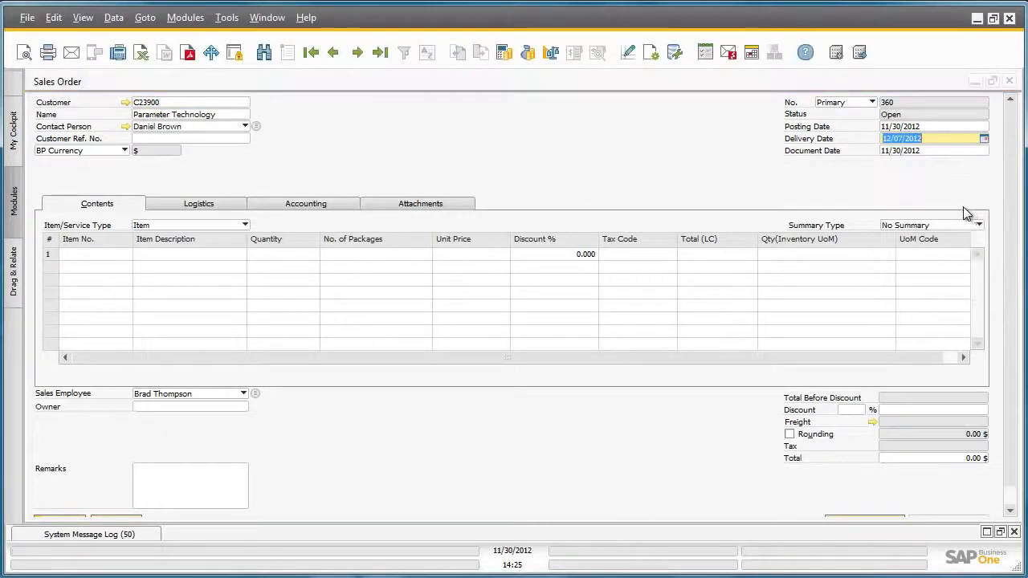
click(125, 258)
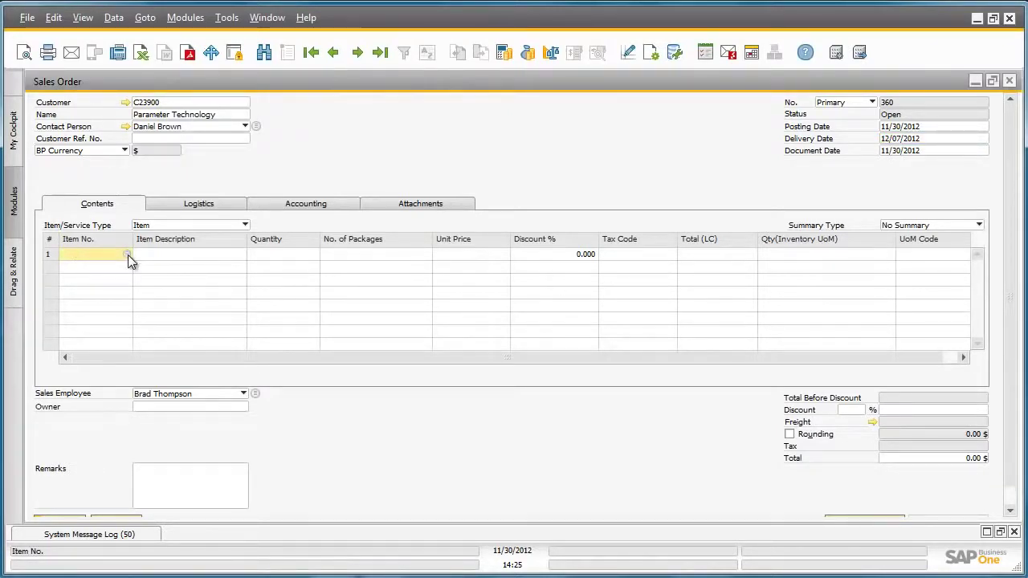
Add R00001 Printer Paper A4 White, found by searching 'Print', as line 1 at 42.75 $ per 6Pack
click(127, 254)
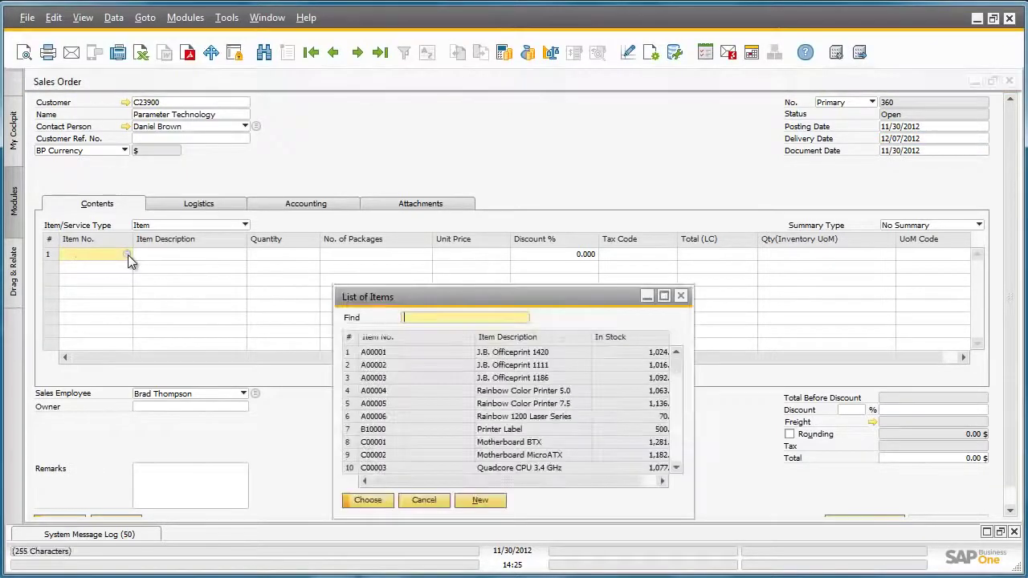
double_click(565, 337)
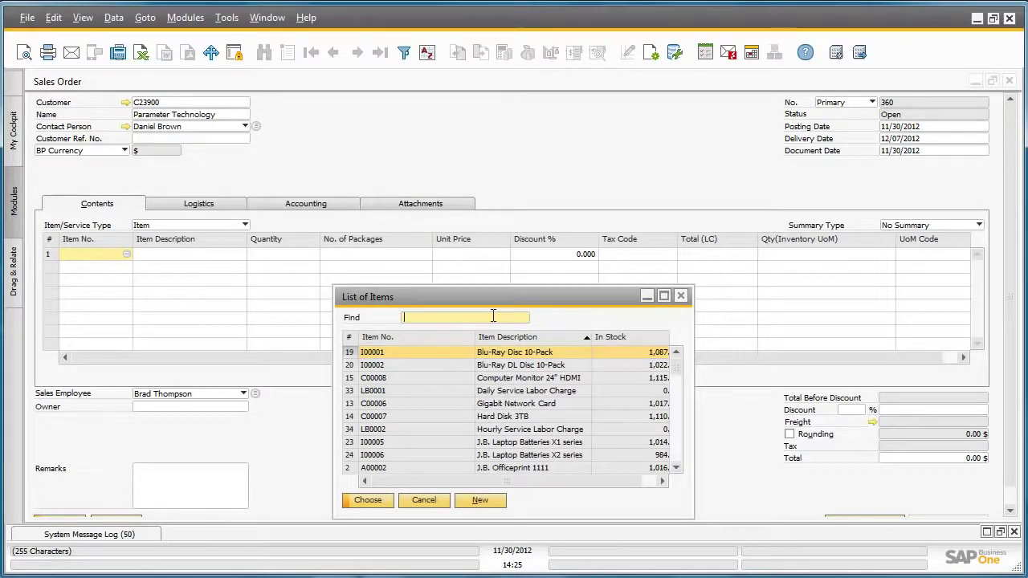
text(Print)
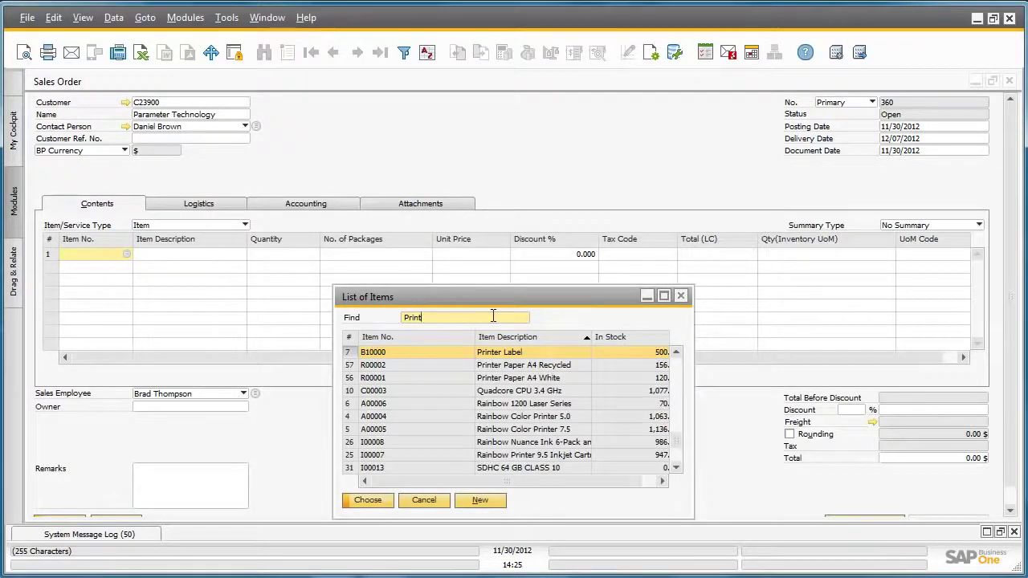
click(540, 379)
double_click(540, 378)
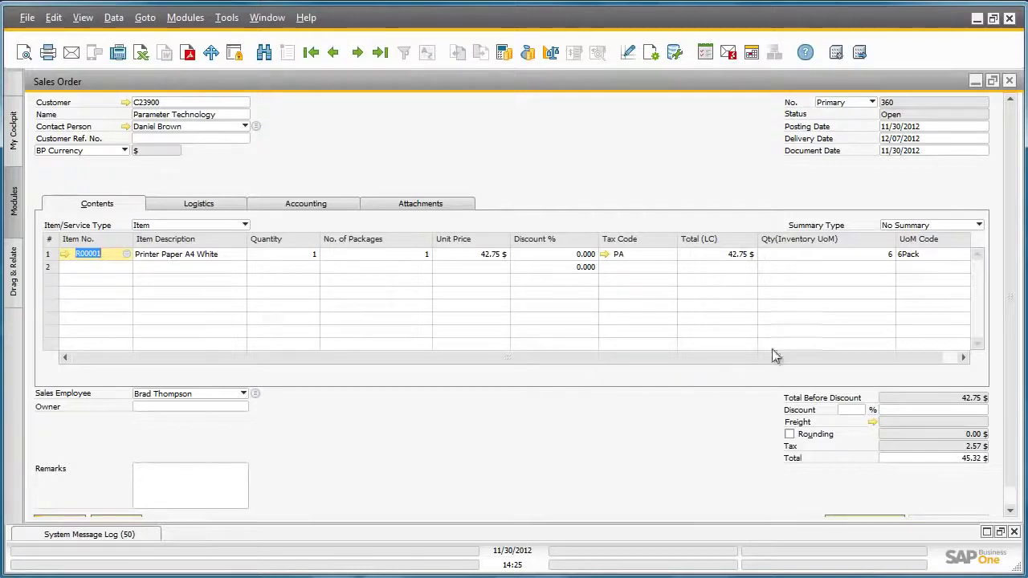
click(933, 253)
Switch line 1's unit of measure to Carton, giving 24 units at 153.00 $
click(964, 255)
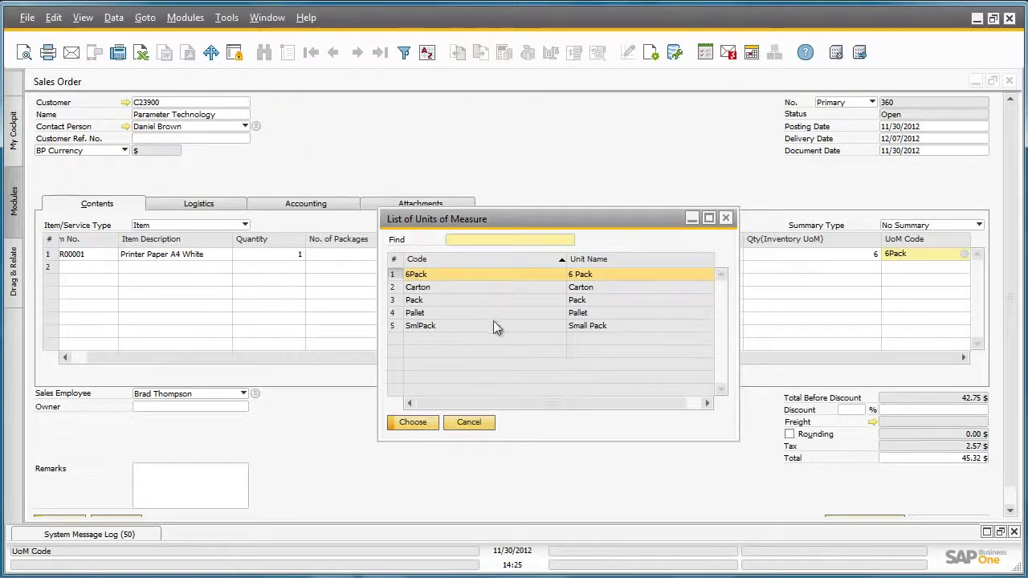
double_click(440, 291)
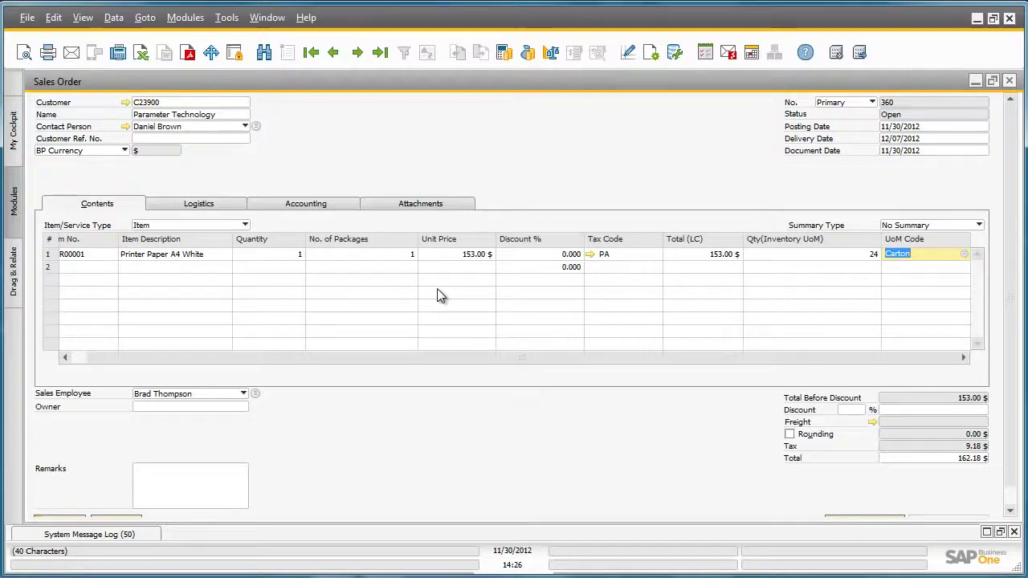
right_click(331, 254)
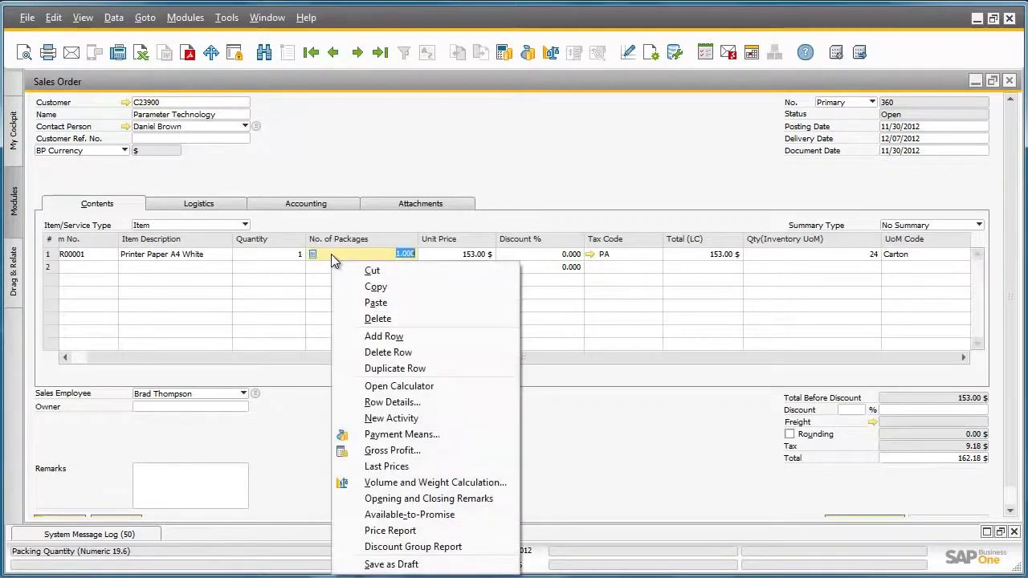
click(454, 514)
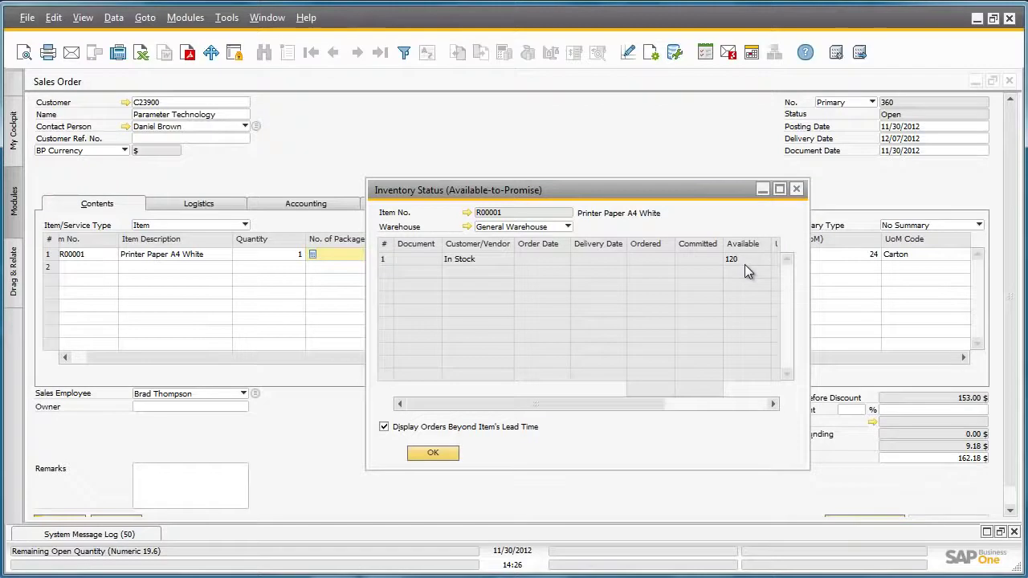
click(437, 452)
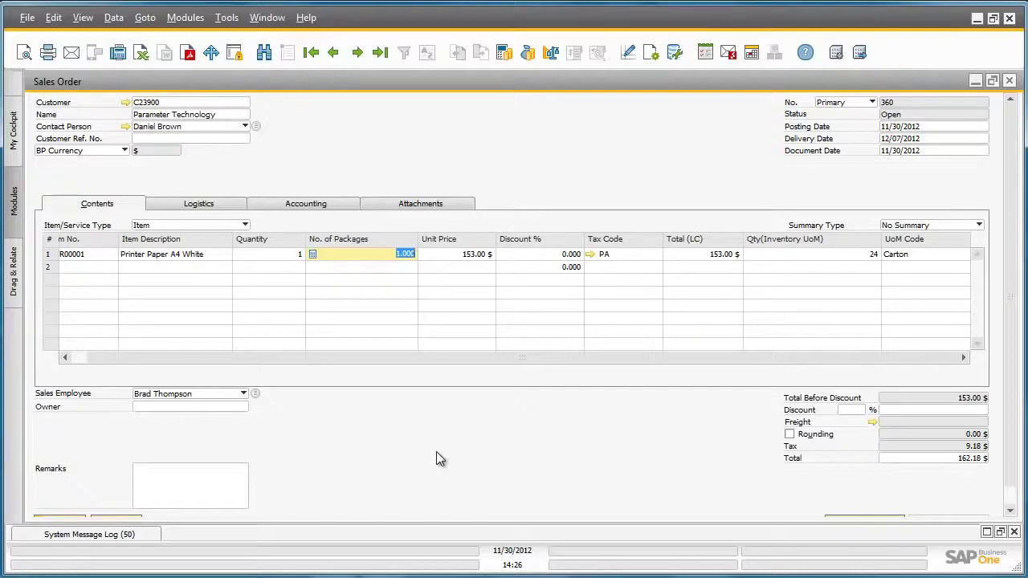
right_click(327, 255)
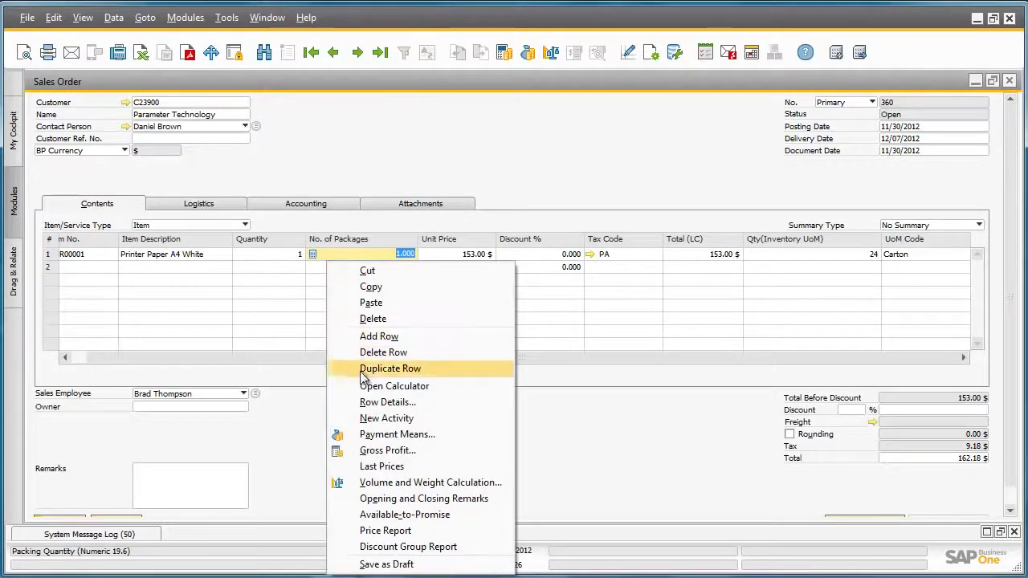
click(421, 530)
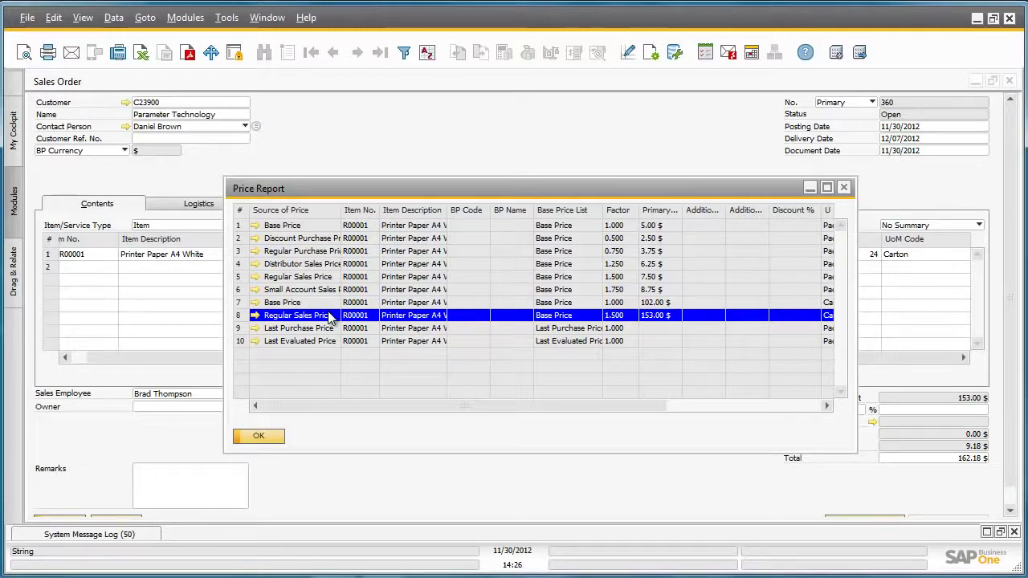
click(255, 316)
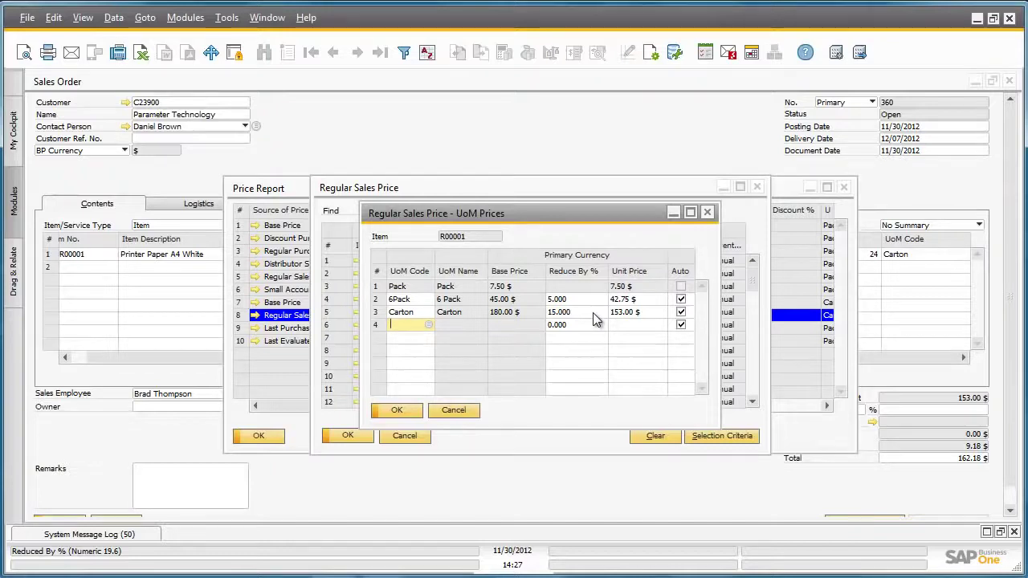
click(402, 411)
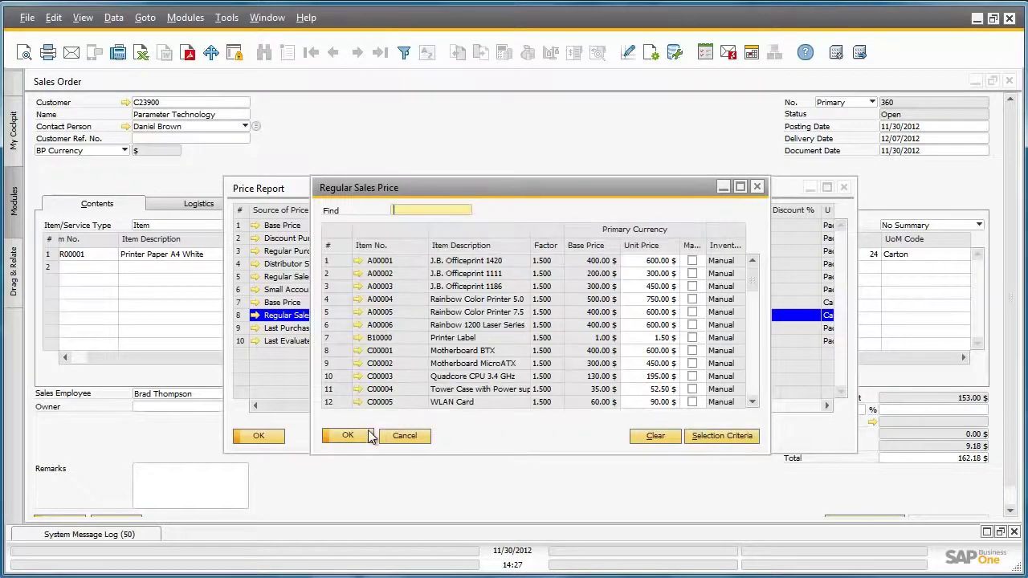
click(353, 436)
click(271, 442)
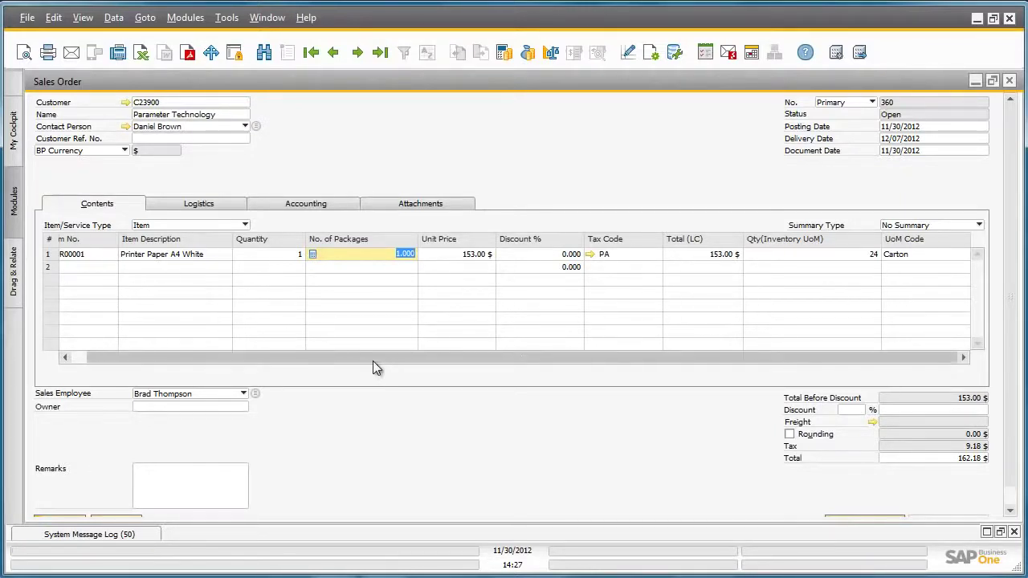
Review R00001's sales data: 6Pack sales unit, Box package type, 4 per package, plus Carton details
drag(373, 368, 332, 363)
click(65, 254)
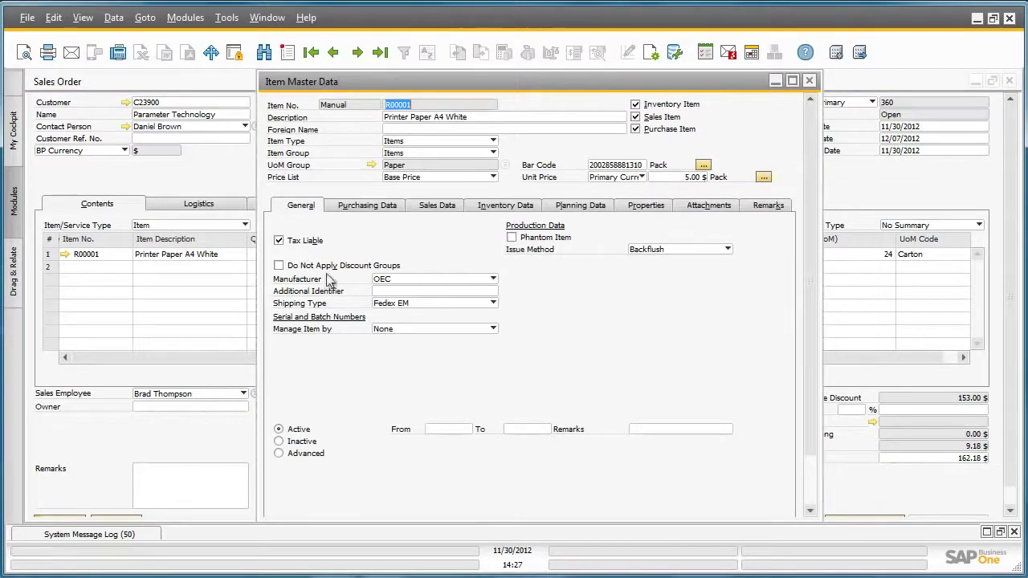
click(447, 207)
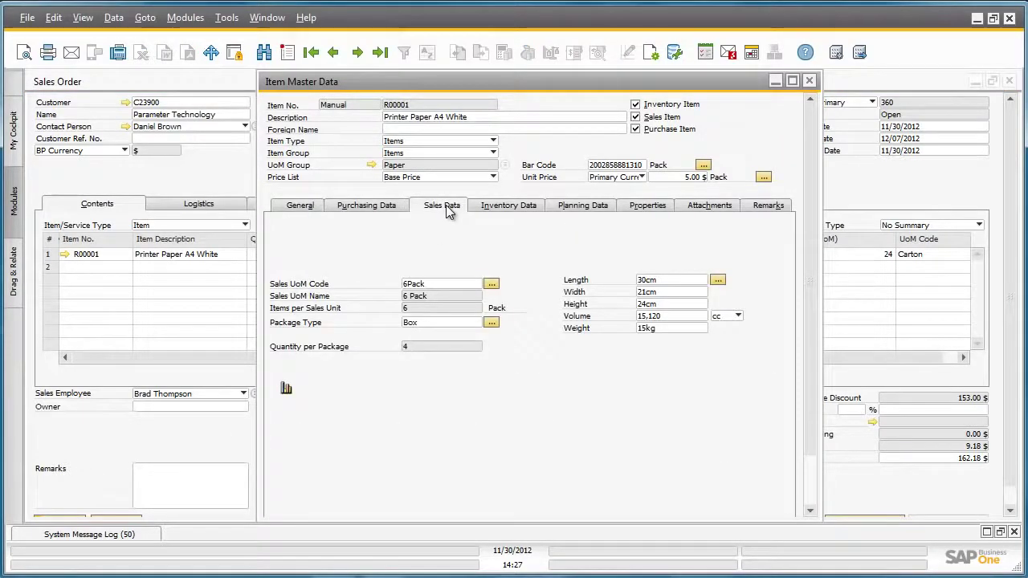
click(491, 285)
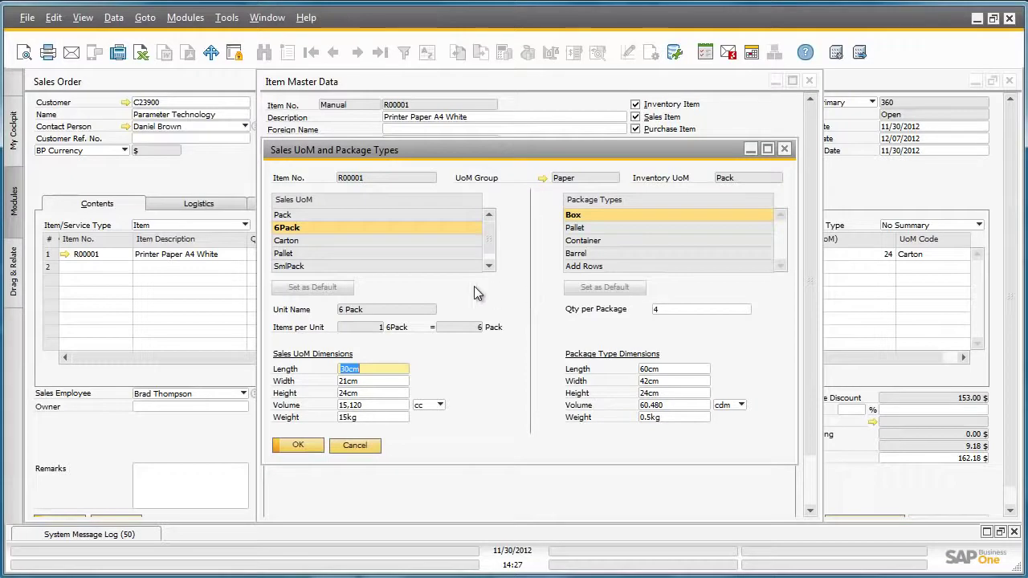
click(318, 239)
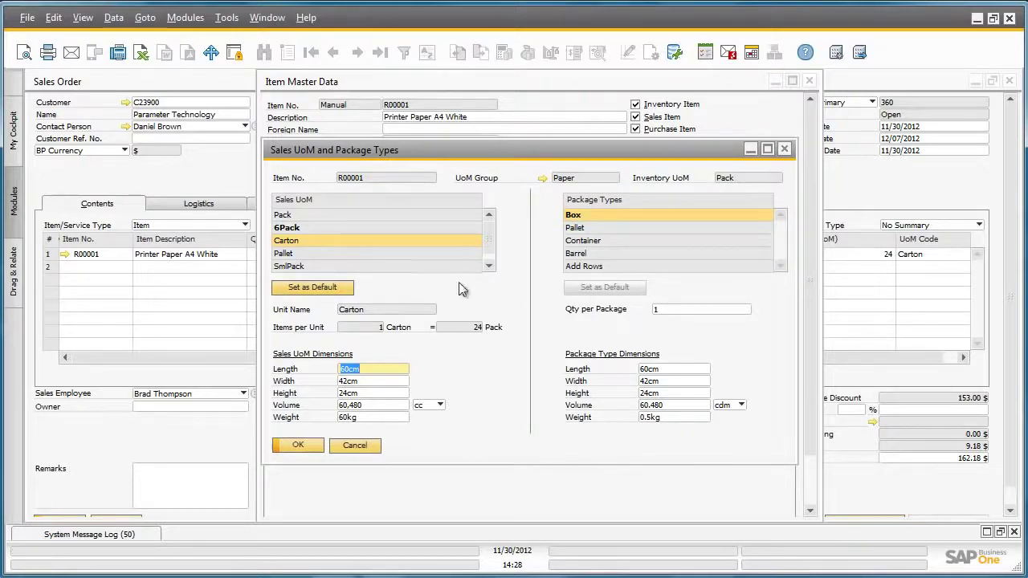
click(300, 231)
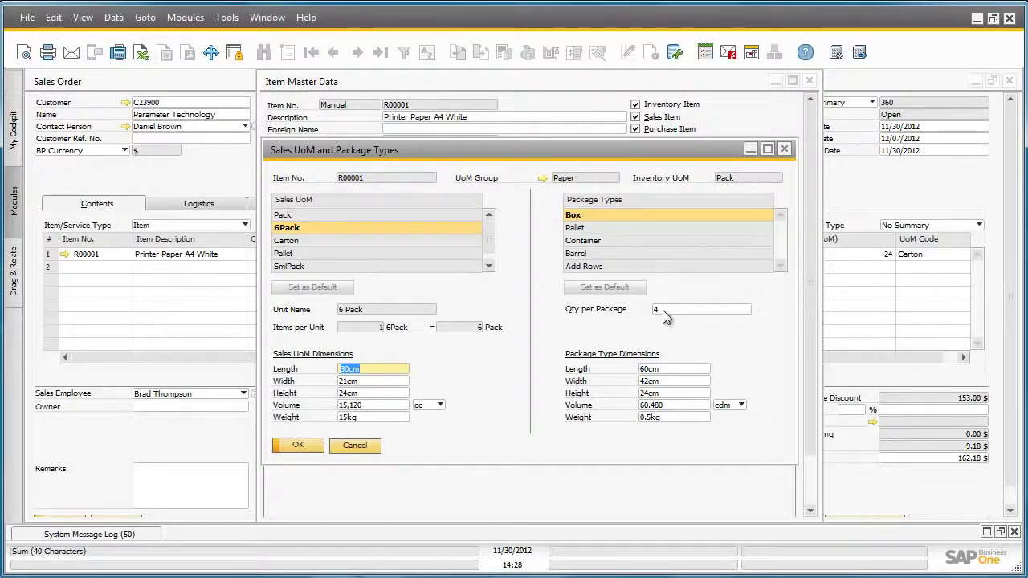
click(294, 444)
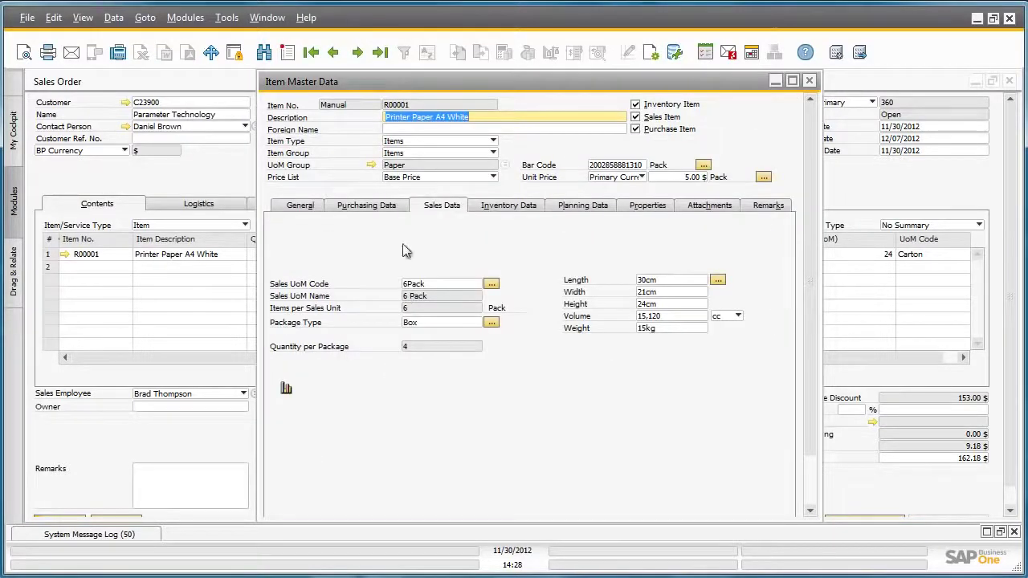
Check the paper's purchasing data, vendor V30000 with Pallet of 48, then close the item record
click(386, 211)
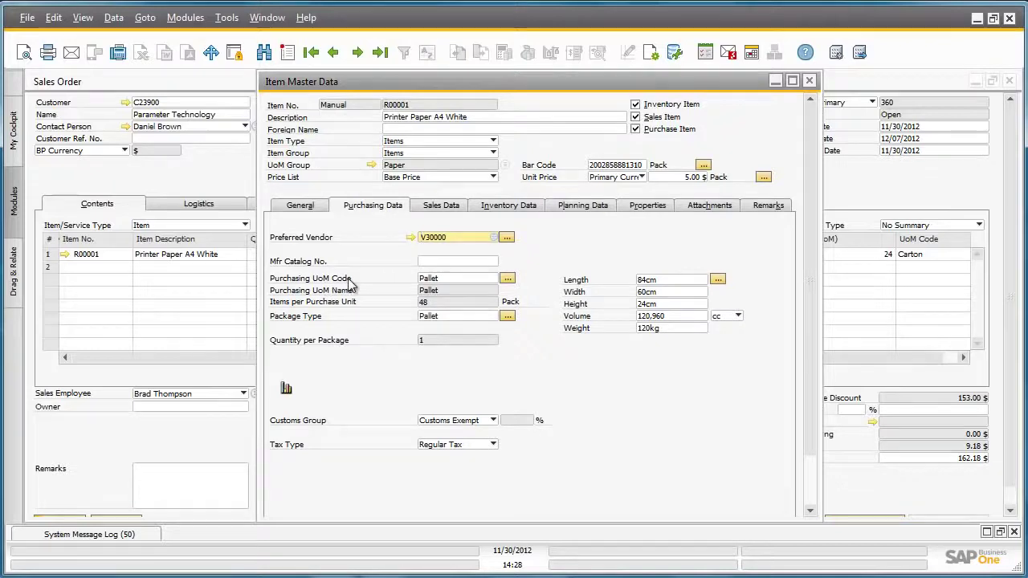
click(423, 281)
drag(807, 320, 808, 374)
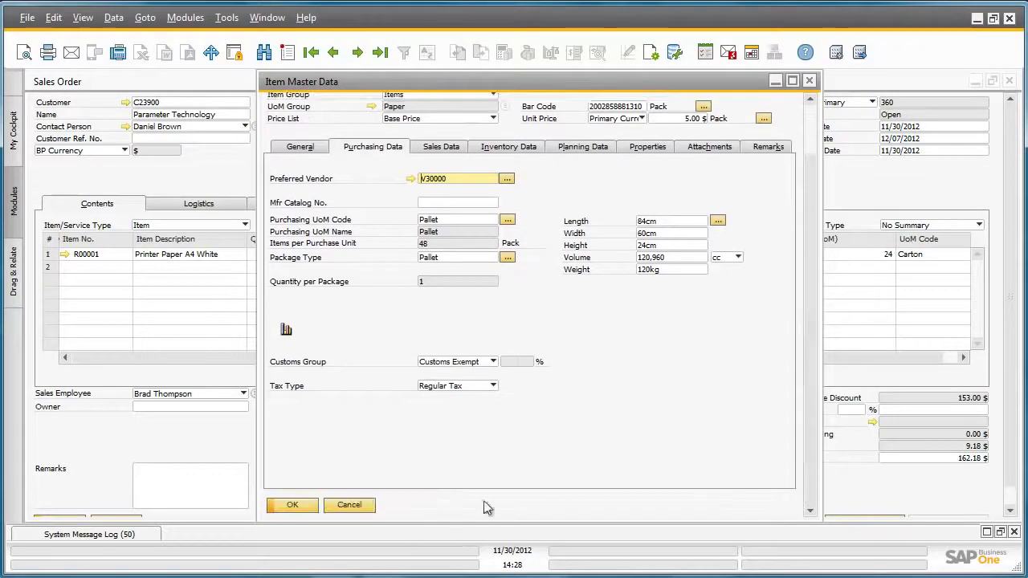
click(295, 504)
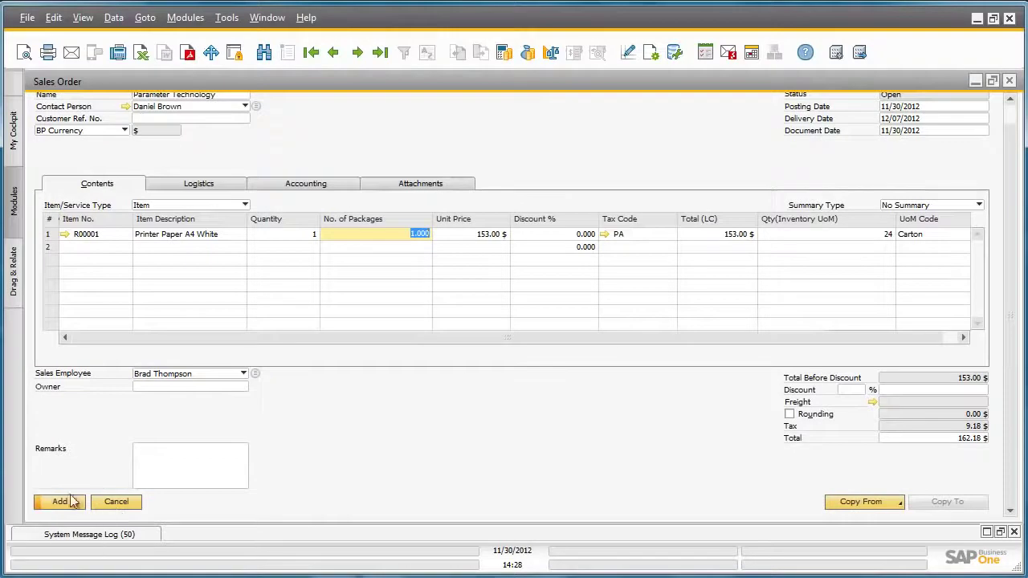
Add the sales order and reload it as order 360 totalling 162.18 $
click(69, 502)
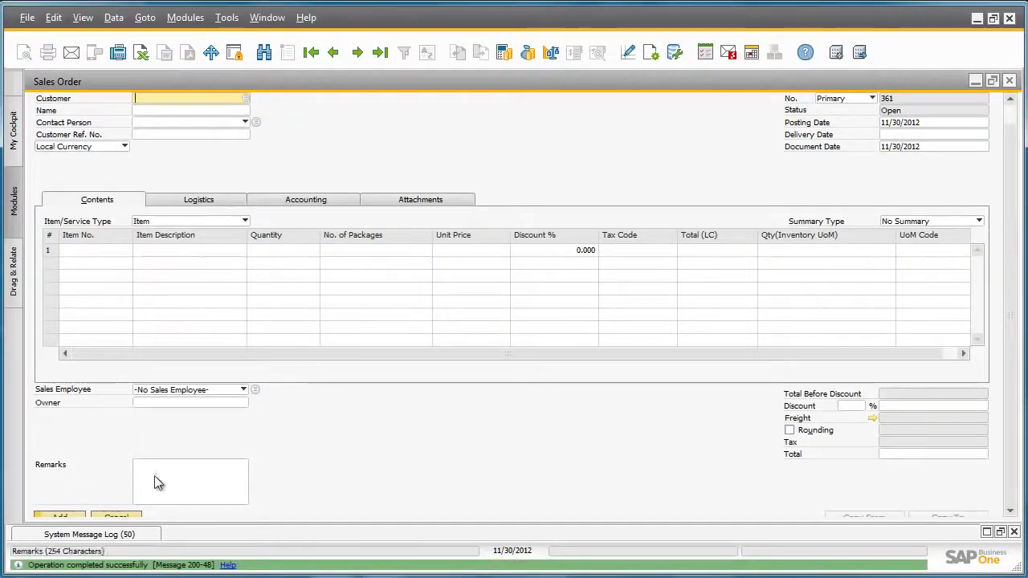
click(382, 53)
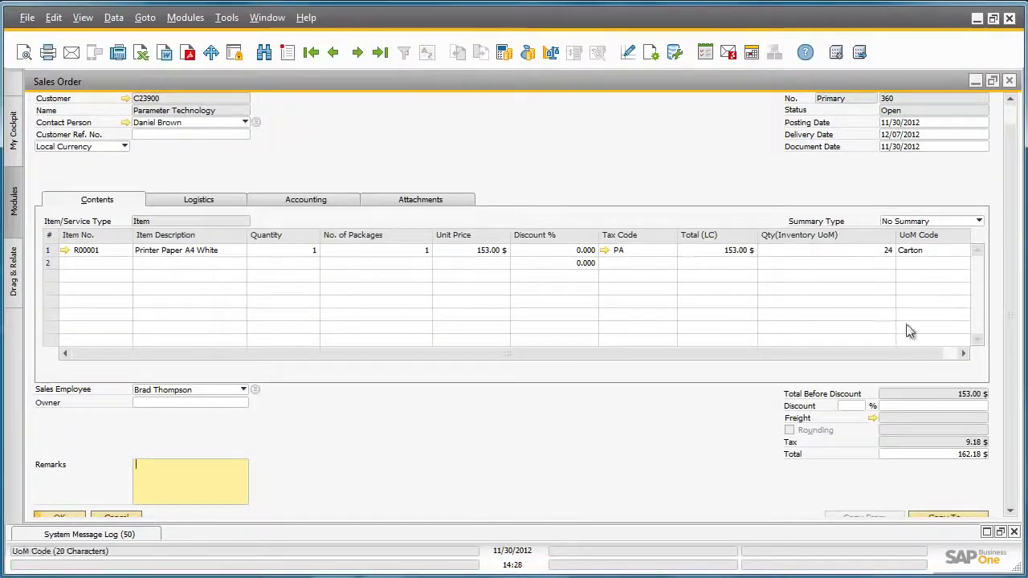
drag(1014, 481, 1015, 495)
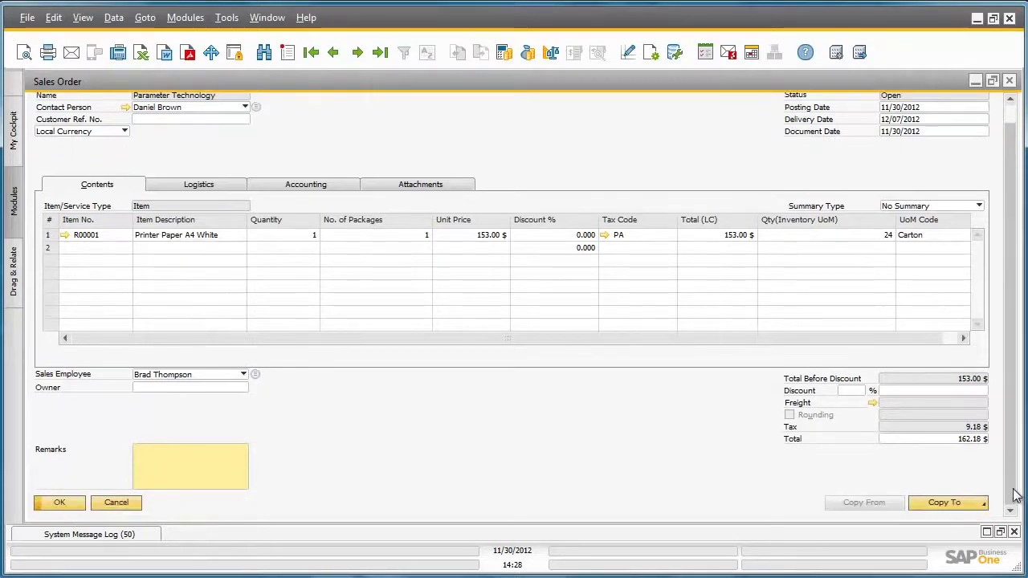
Copy sales order 360 into new Delivery 368
click(969, 503)
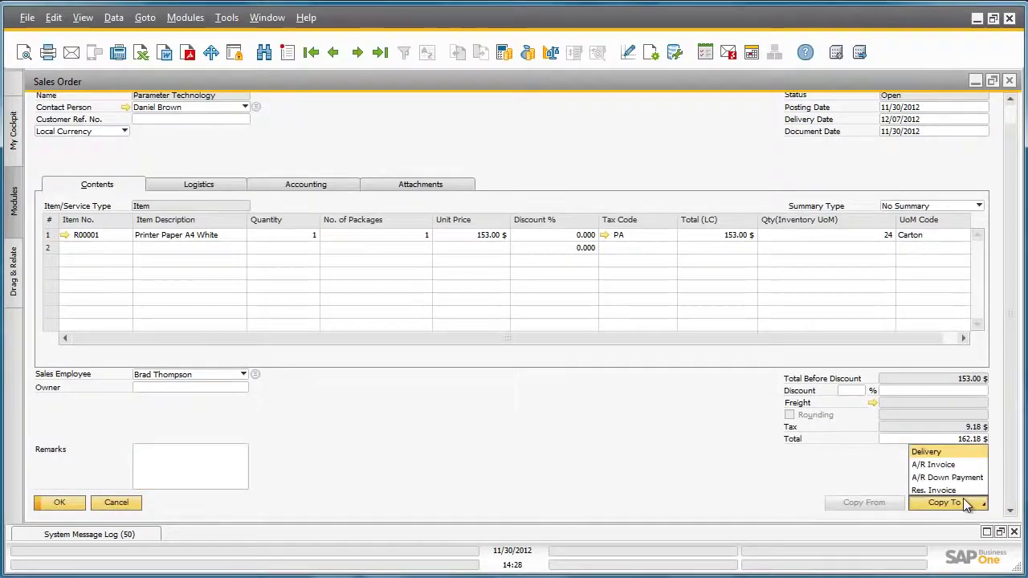
click(938, 454)
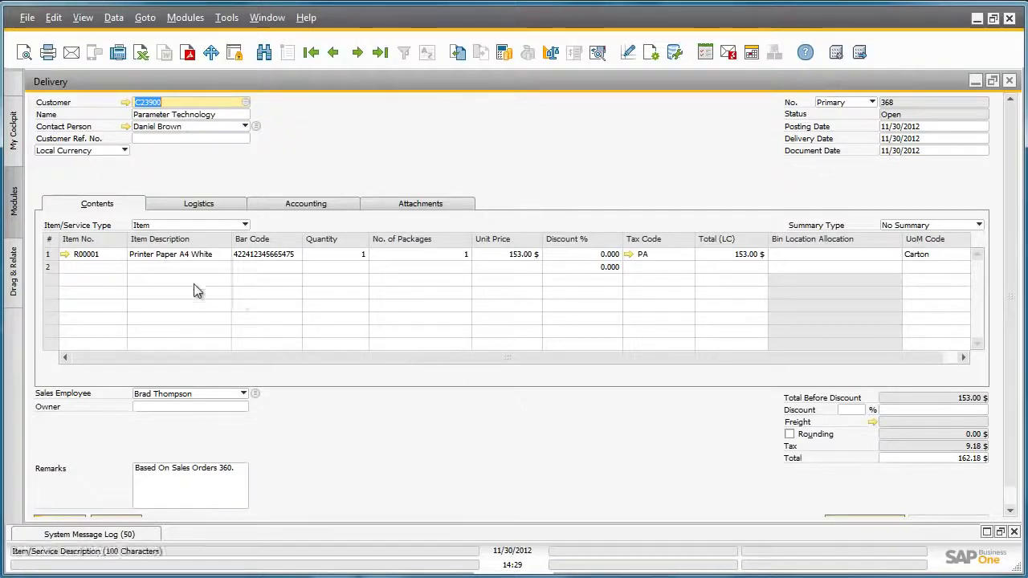
click(250, 268)
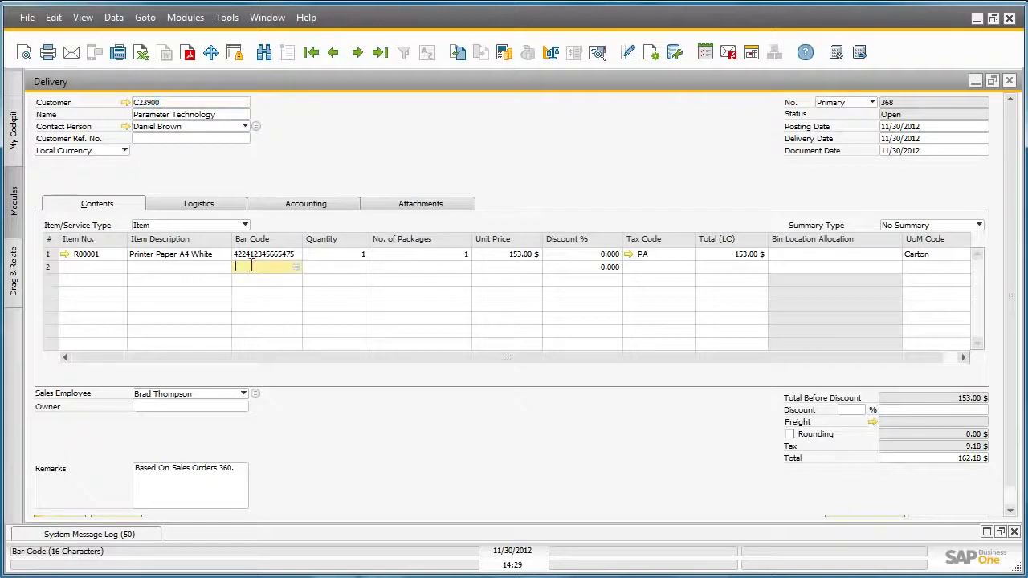
click(296, 267)
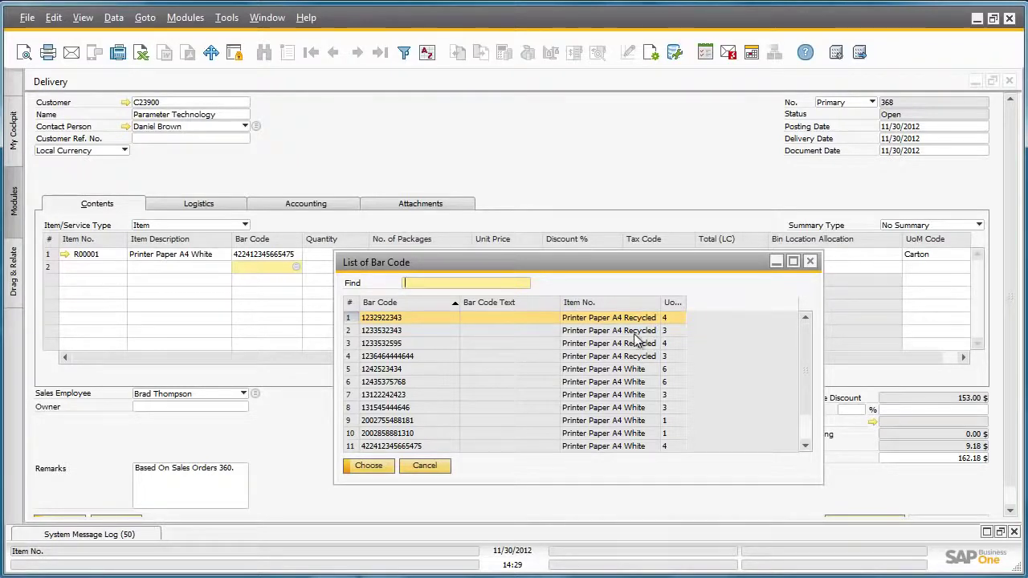
double_click(430, 329)
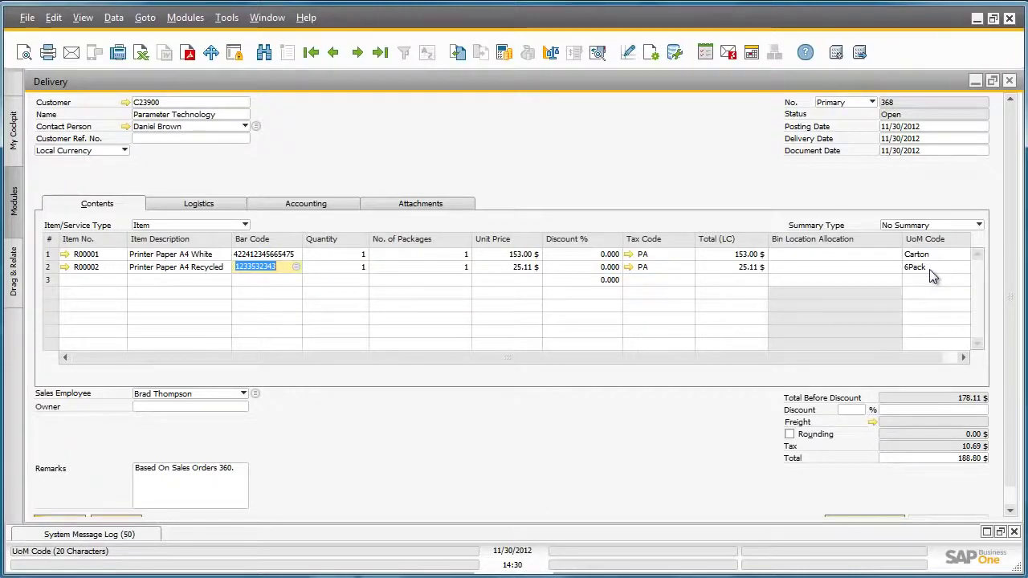
click(346, 267)
text(5)
key(Tab)
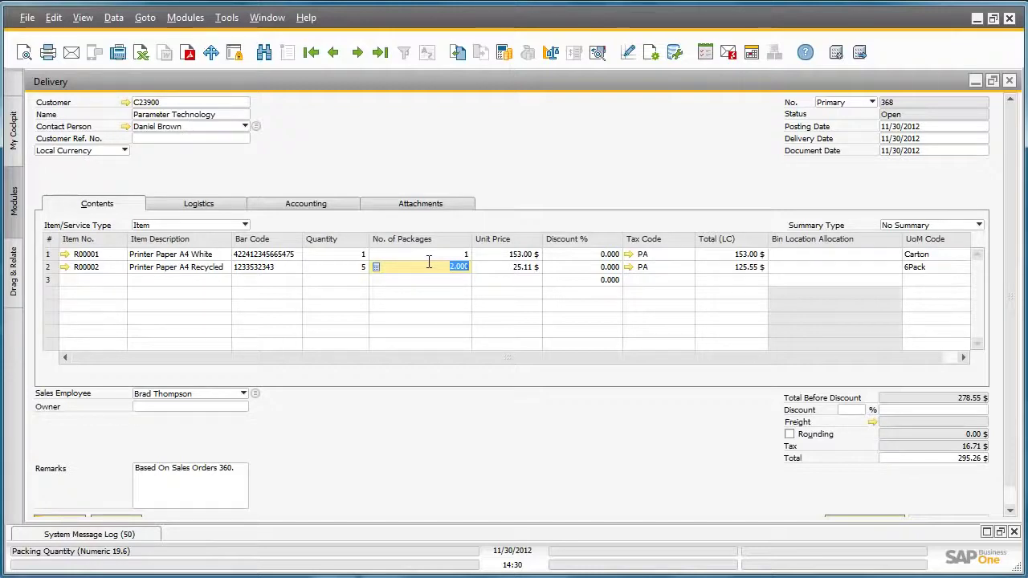
click(281, 267)
right_click(281, 267)
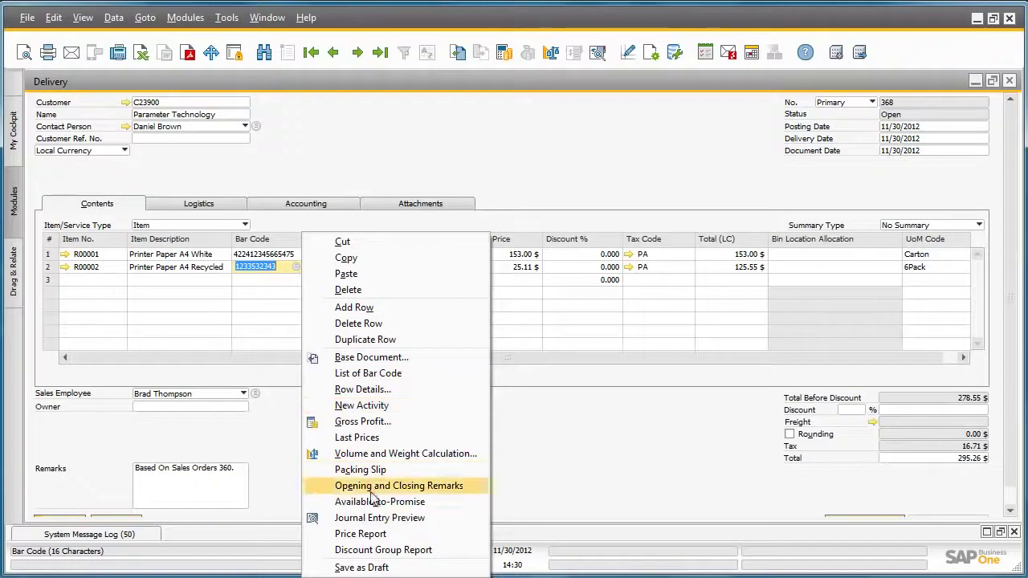
click(378, 534)
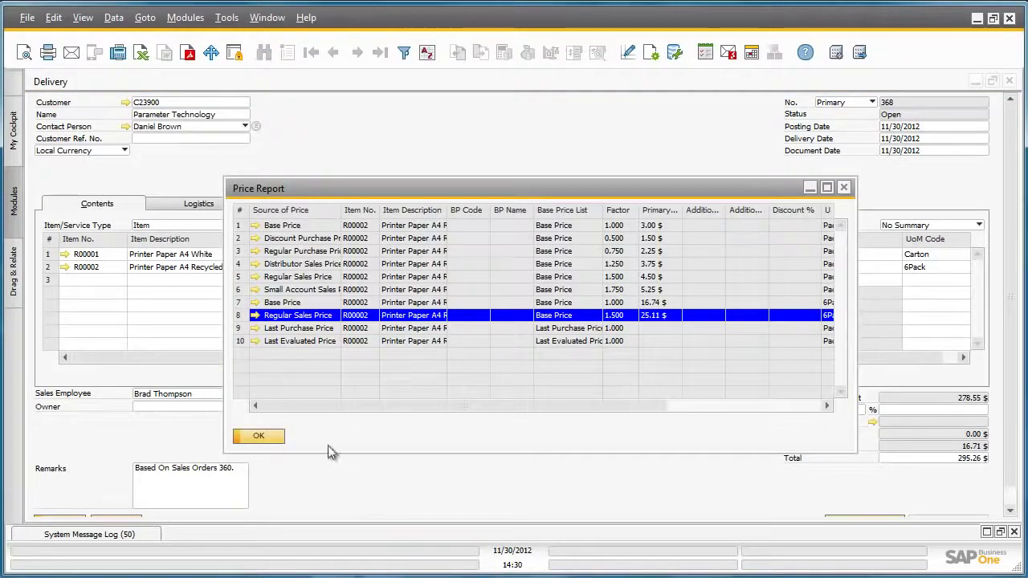
click(255, 316)
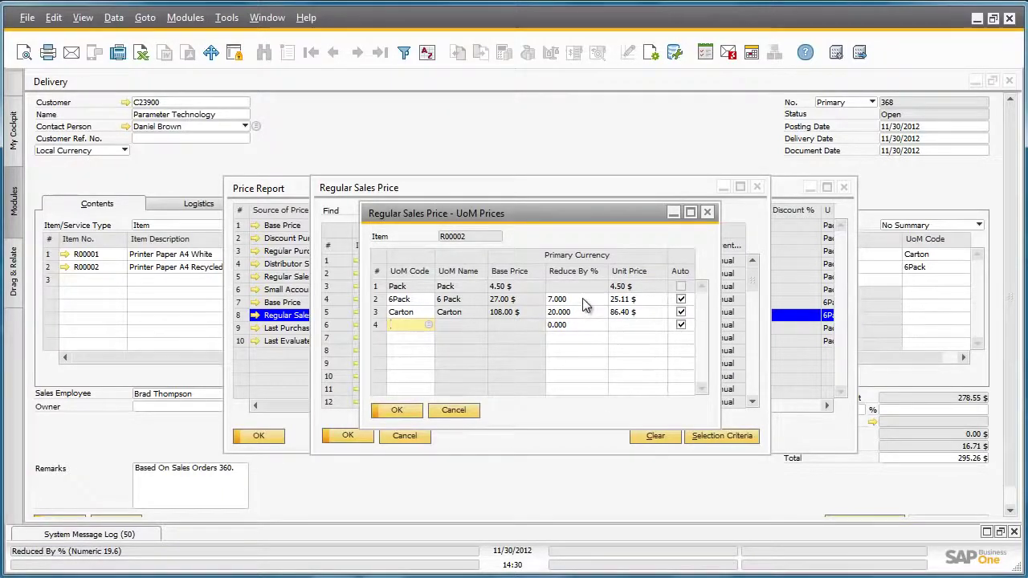
click(396, 412)
click(348, 437)
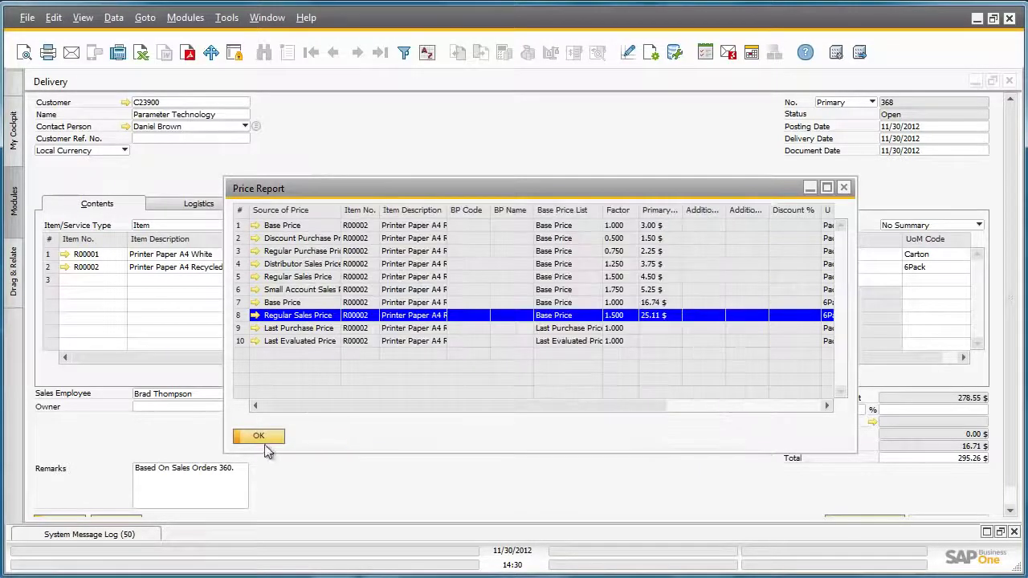
click(259, 437)
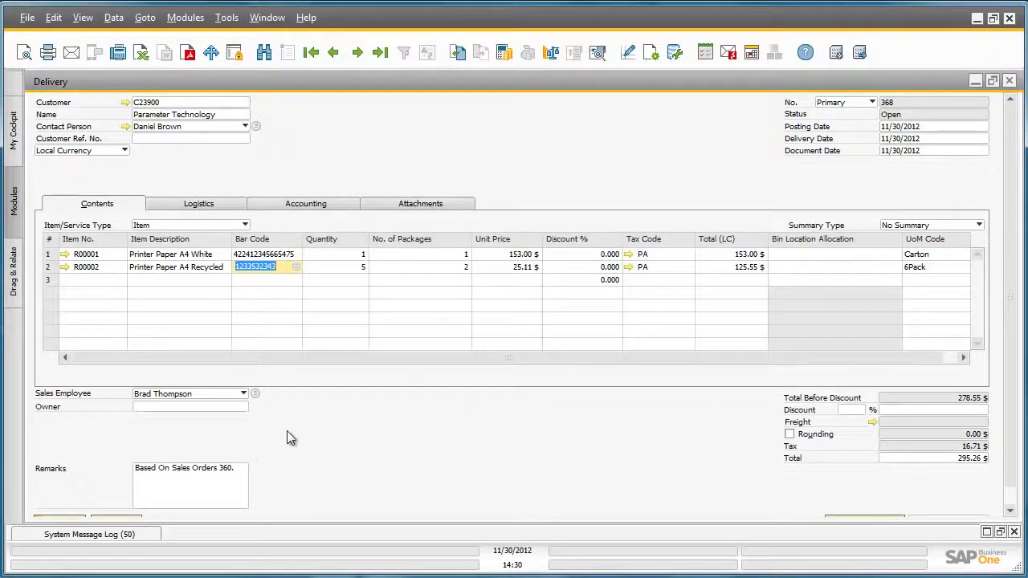
Open the delivery's packing slip and move items R00001 and R00002 into the package
right_click(387, 156)
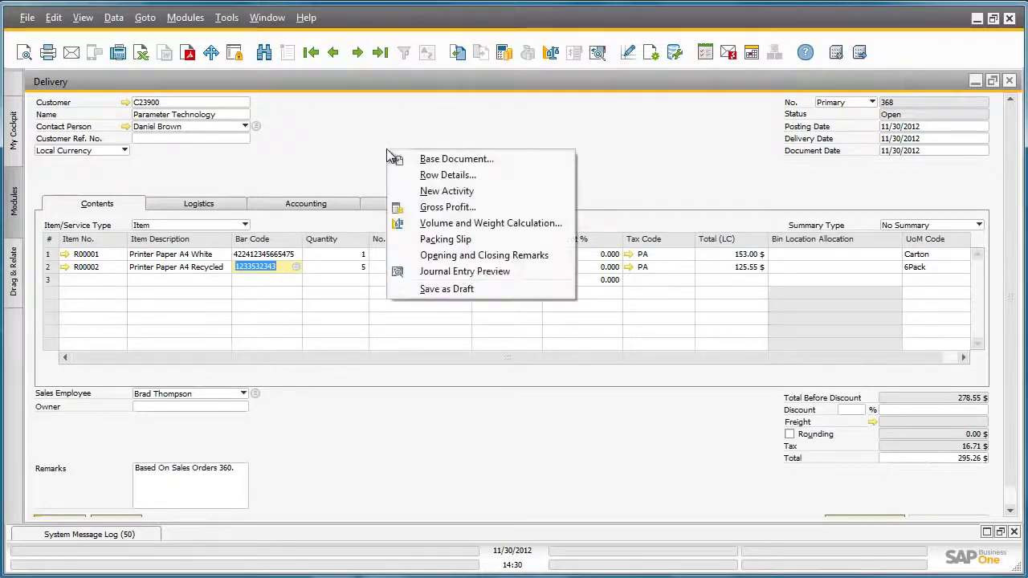
click(439, 242)
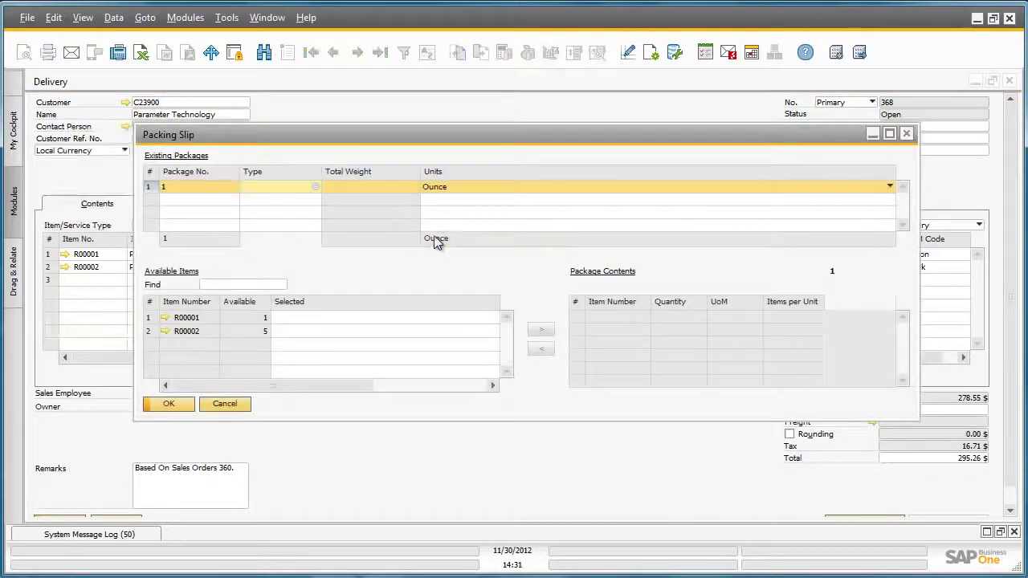
click(152, 319)
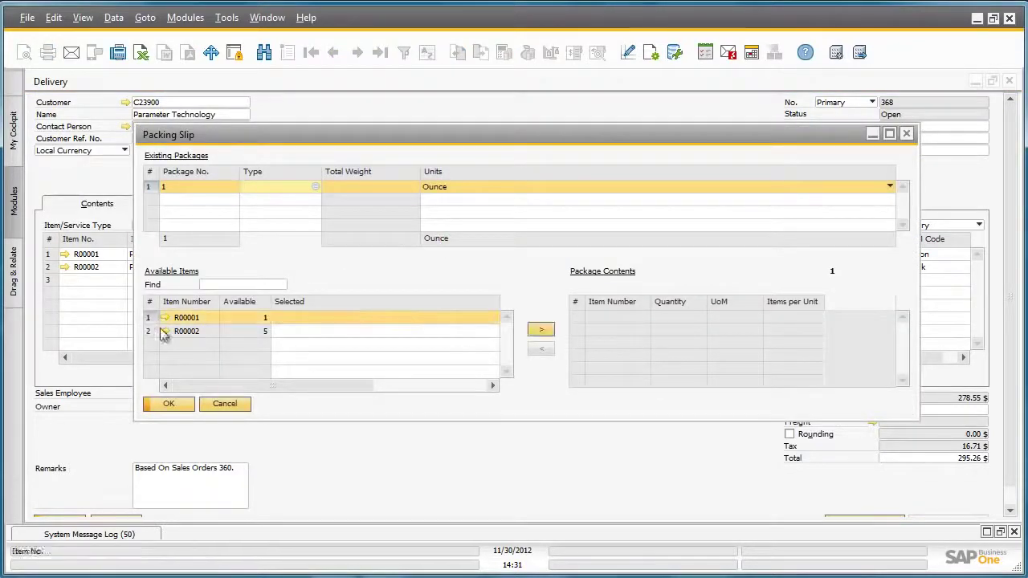
click(541, 331)
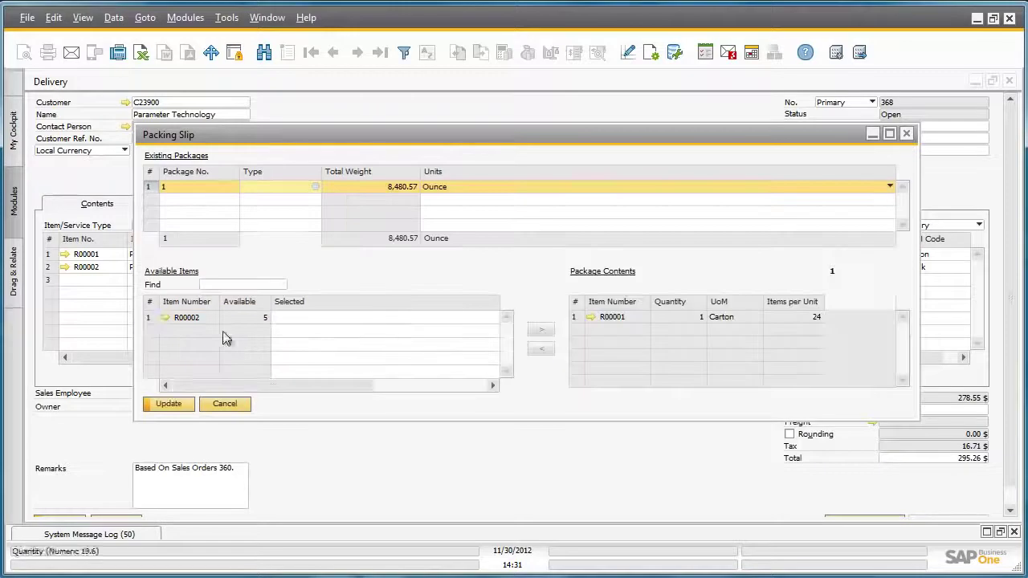
click(155, 317)
click(540, 330)
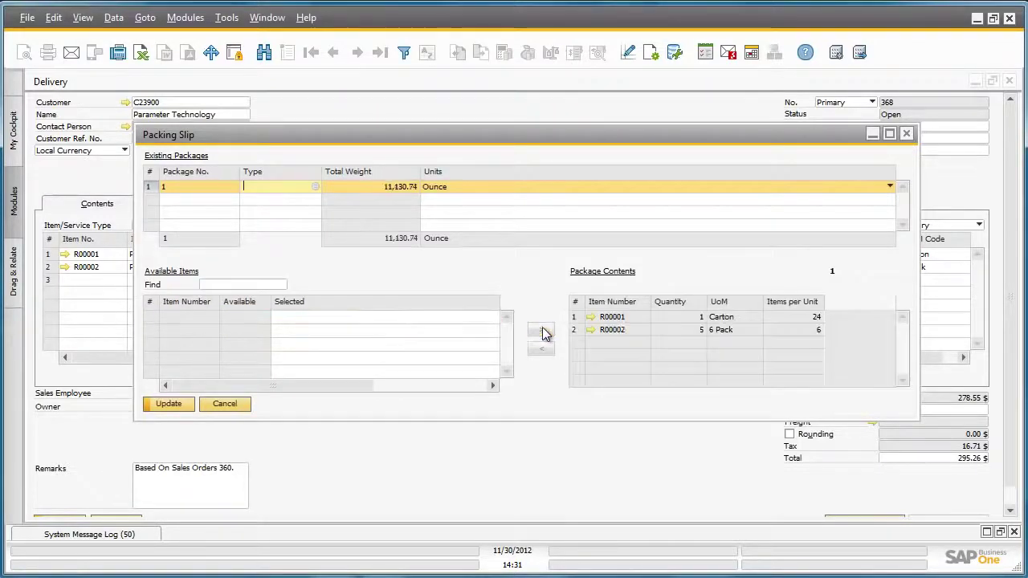
Set the package type to Box and package number to 2, then save the packing slip
click(316, 187)
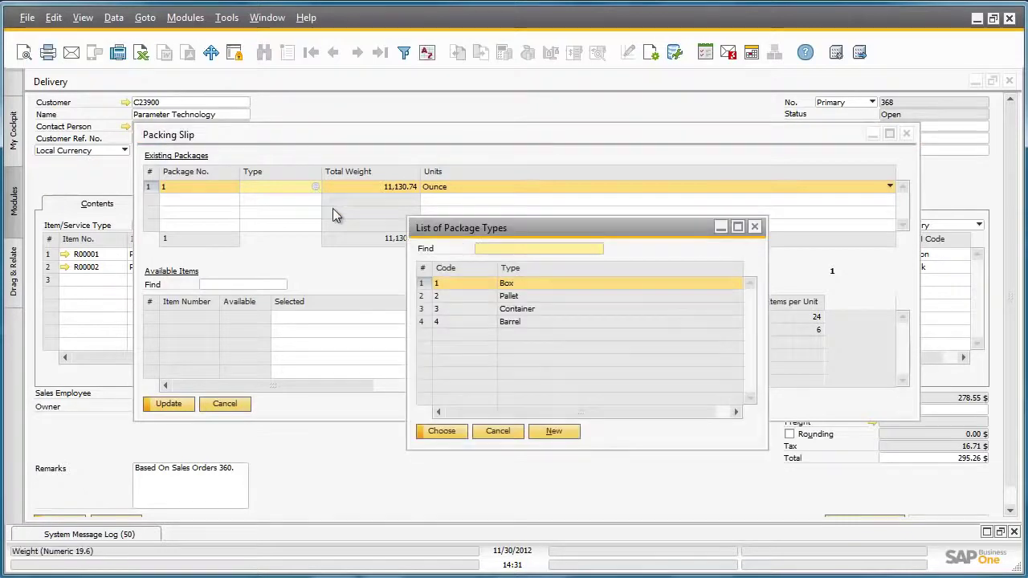
double_click(465, 283)
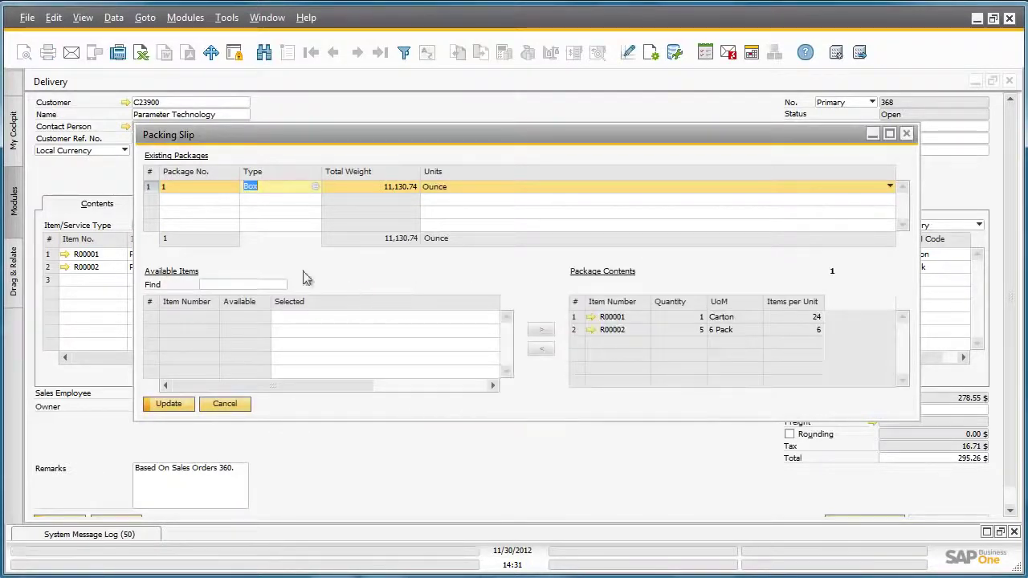
click(169, 187)
text(2)
key(Tab)
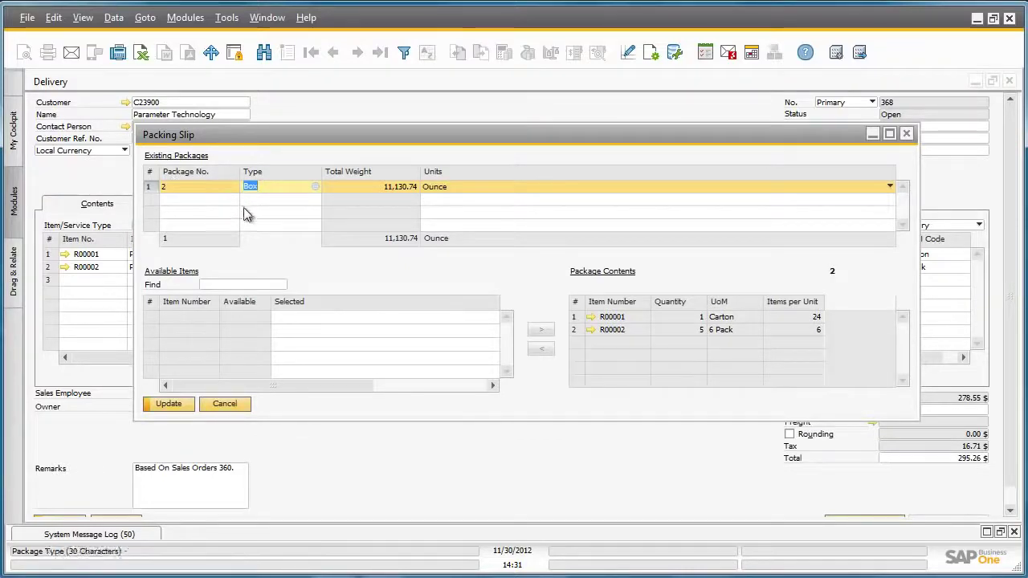
click(170, 403)
click(171, 403)
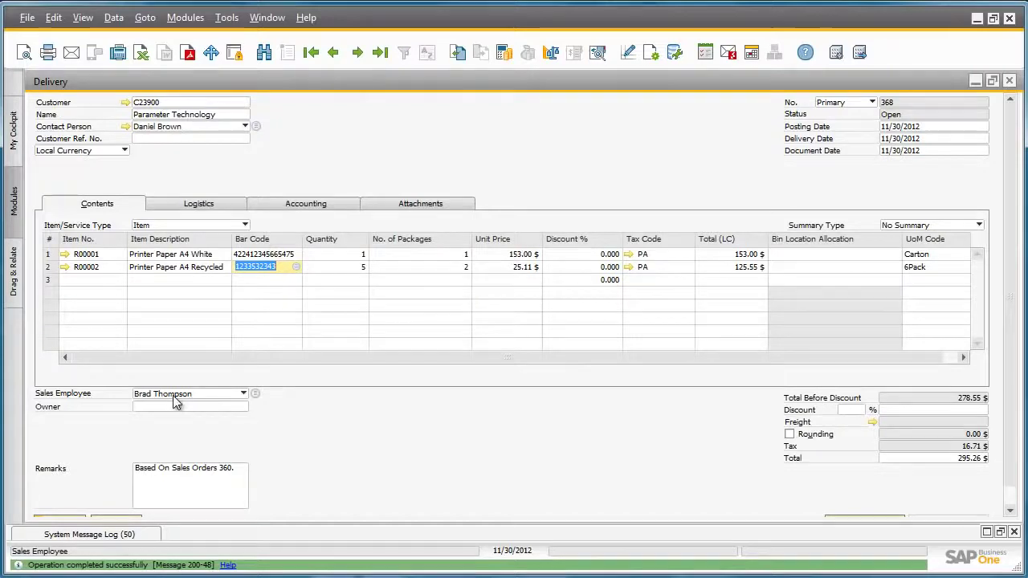
Add the delivery document and confirm it can no longer be changed
scroll(215, 455, down, 1)
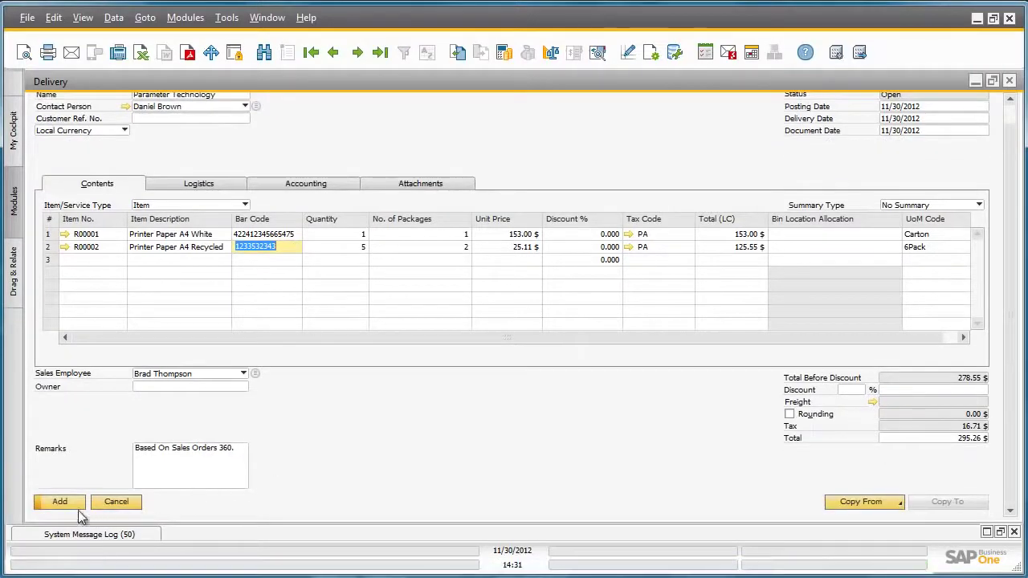
click(65, 505)
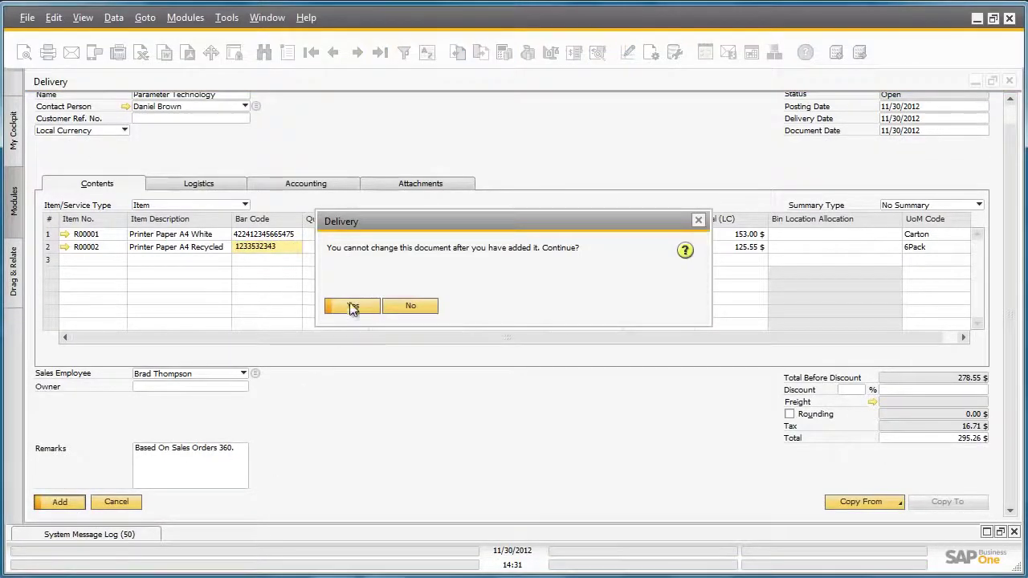
click(351, 305)
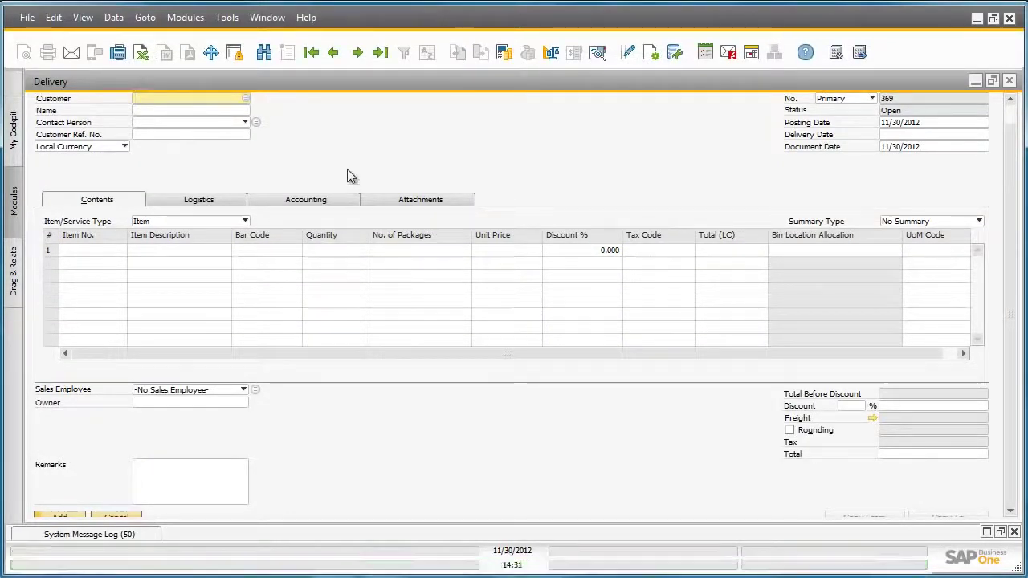
Load saved delivery 368 and view its packing slip showing both items in Box package 2
click(380, 52)
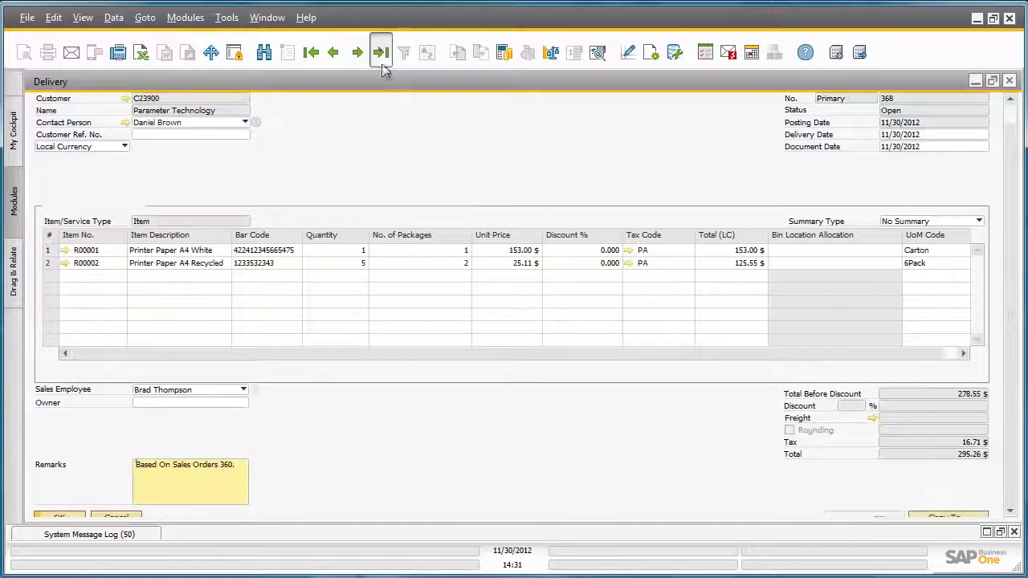
right_click(371, 137)
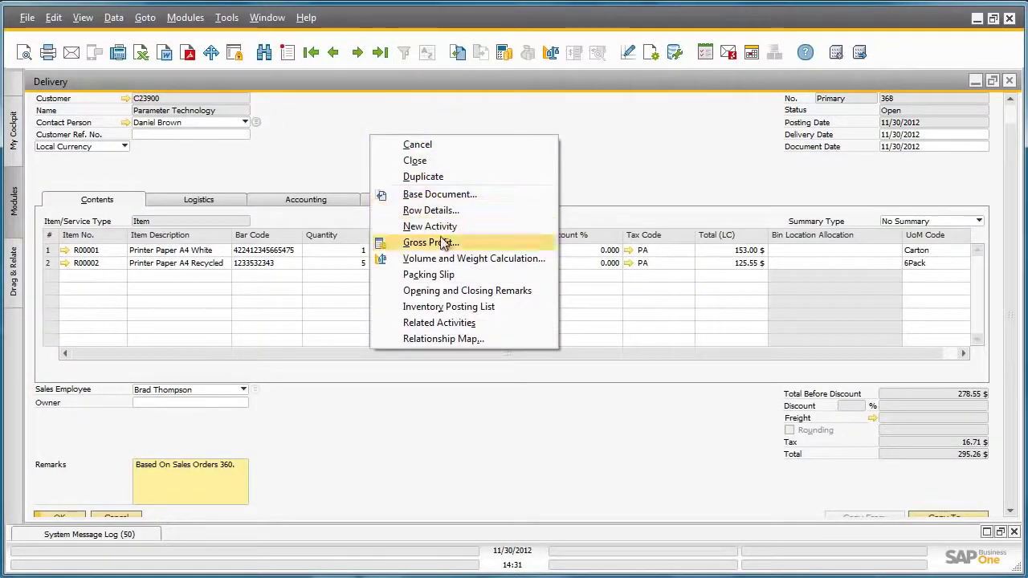
click(446, 277)
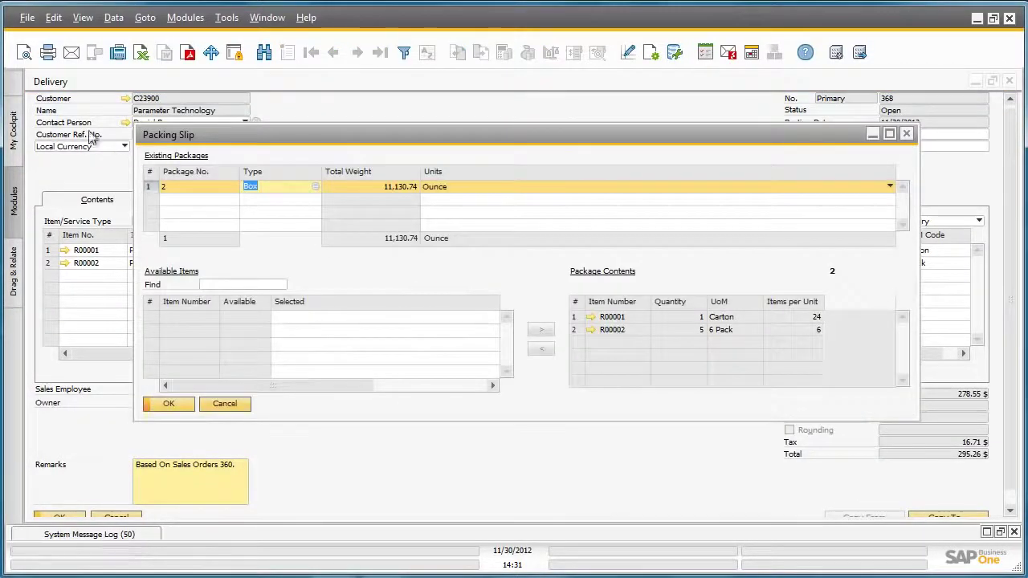